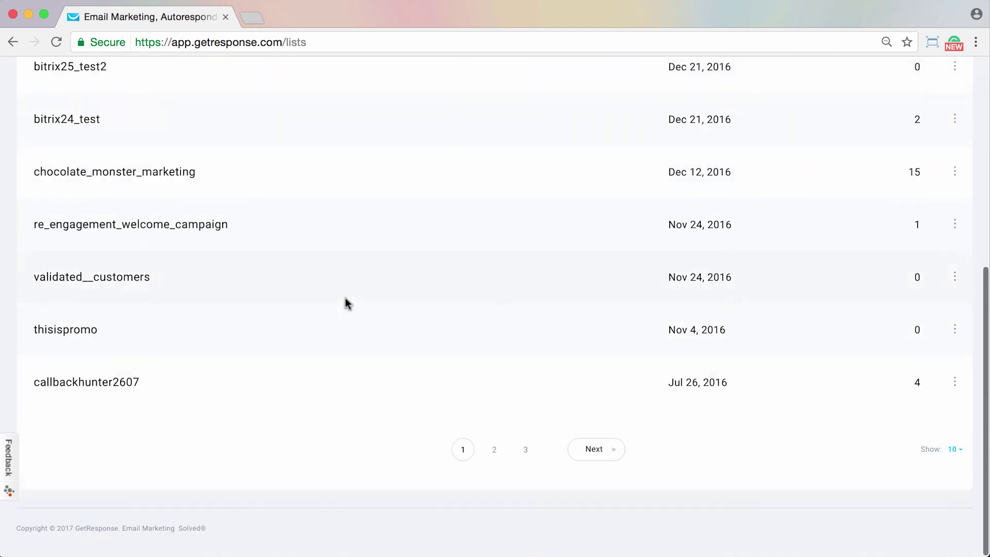
- Open the settings of the chocolate_monster_new_signup contact list
{"action": "scroll", "coordinate": [345, 298], "scroll_direction": "up", "scroll_amount": 10}
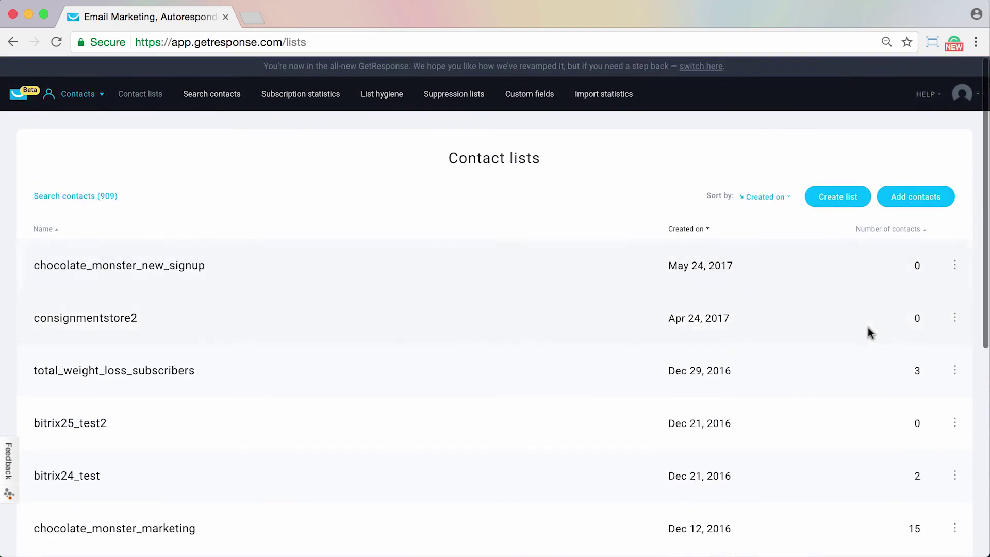
{"action": "left_click", "coordinate": [954, 264]}
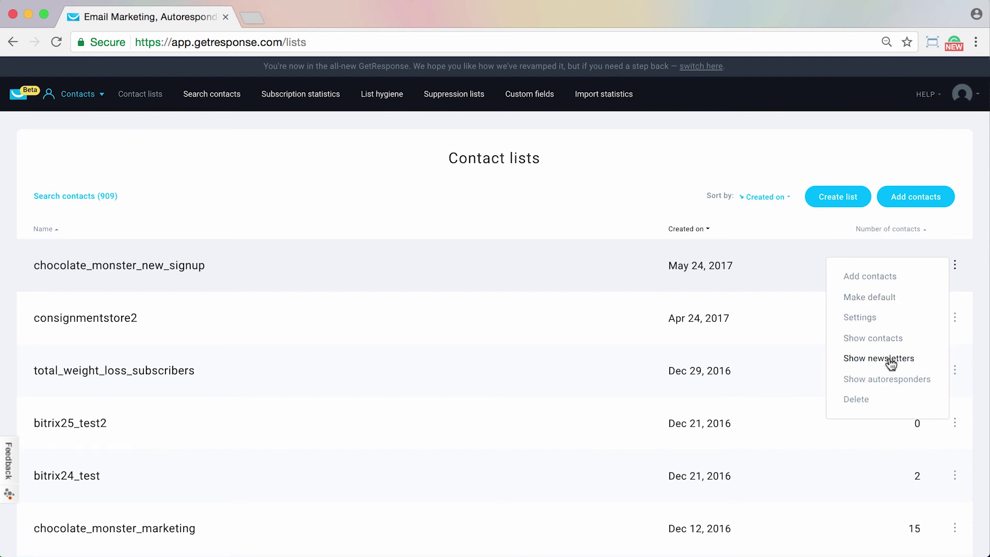
{"action": "left_click", "coordinate": [869, 318]}
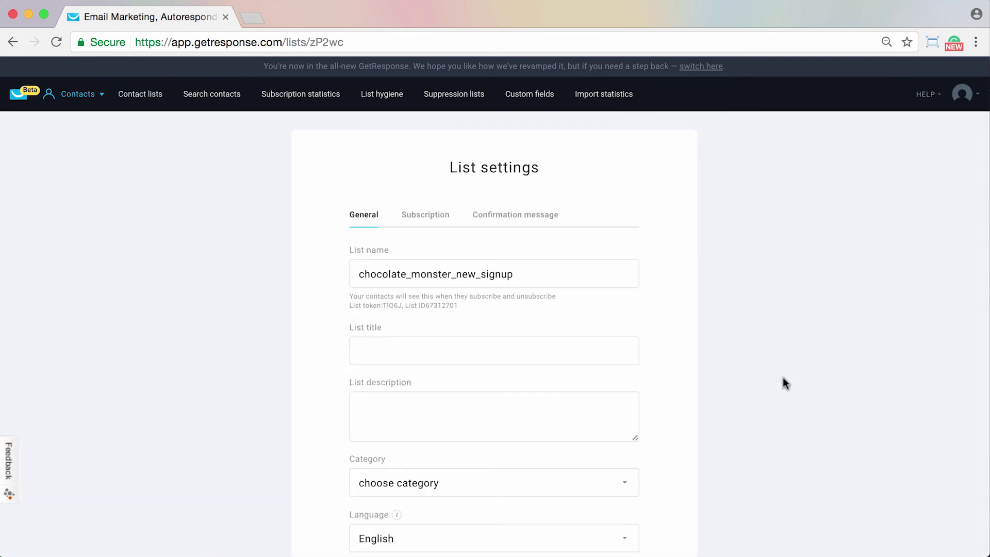
- Examine the list's general settings, including the title, description, category choices and the language explanation
{"action": "scroll", "coordinate": [783, 371], "scroll_direction": "down", "scroll_amount": 2}
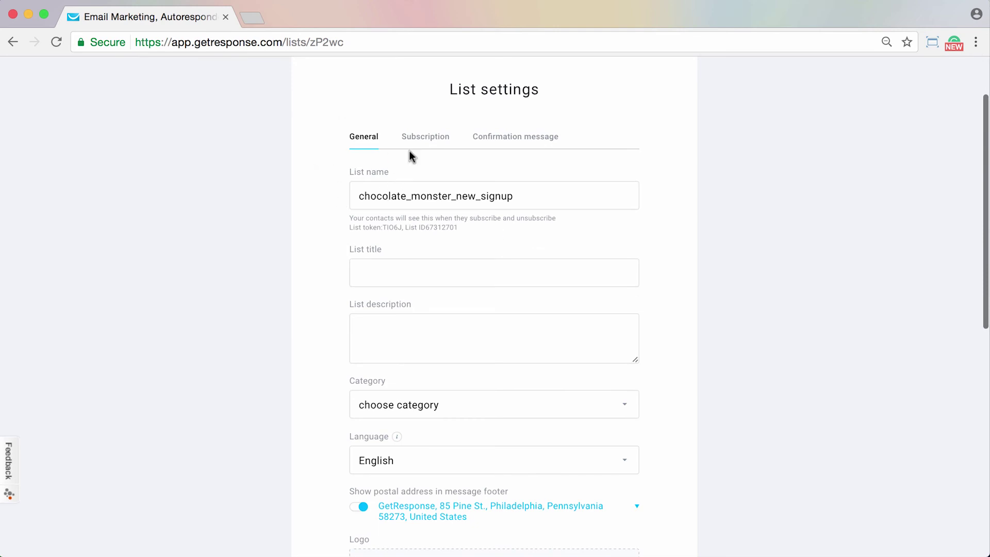
{"action": "scroll", "coordinate": [861, 219], "scroll_direction": "down", "scroll_amount": 3}
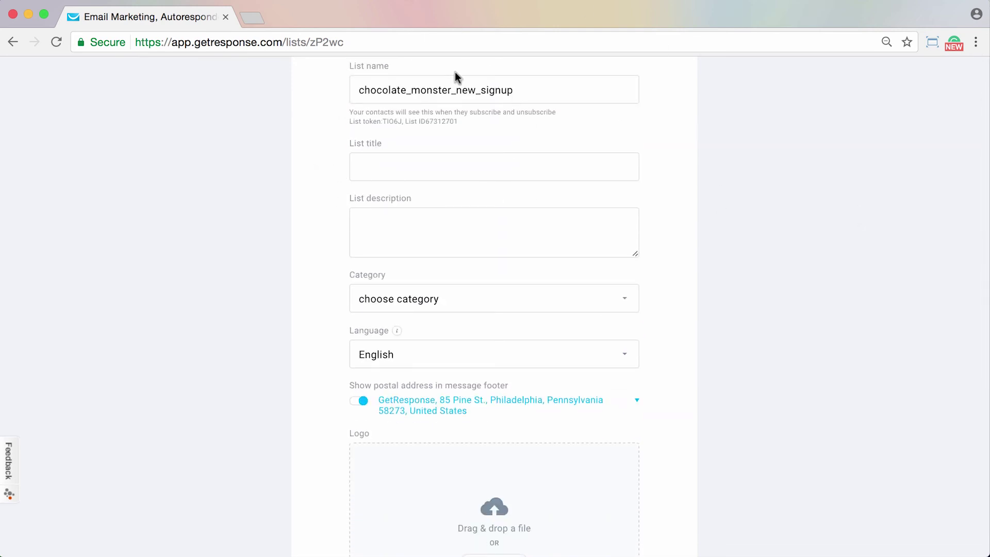
{"action": "left_click", "coordinate": [474, 174]}
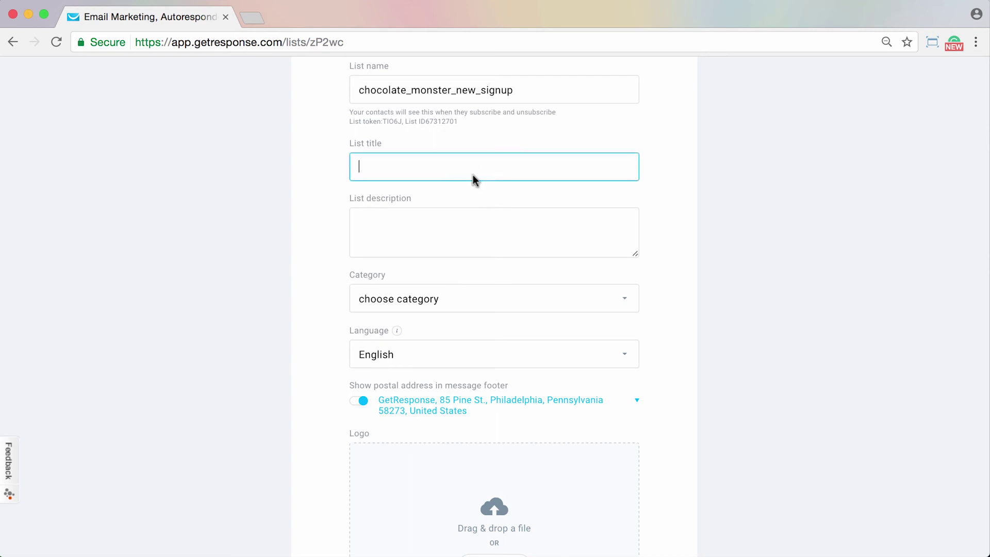
{"action": "left_click", "coordinate": [451, 243]}
{"action": "scroll", "coordinate": [450, 242], "scroll_direction": "down", "scroll_amount": 4}
{"action": "left_click", "coordinate": [407, 167]}
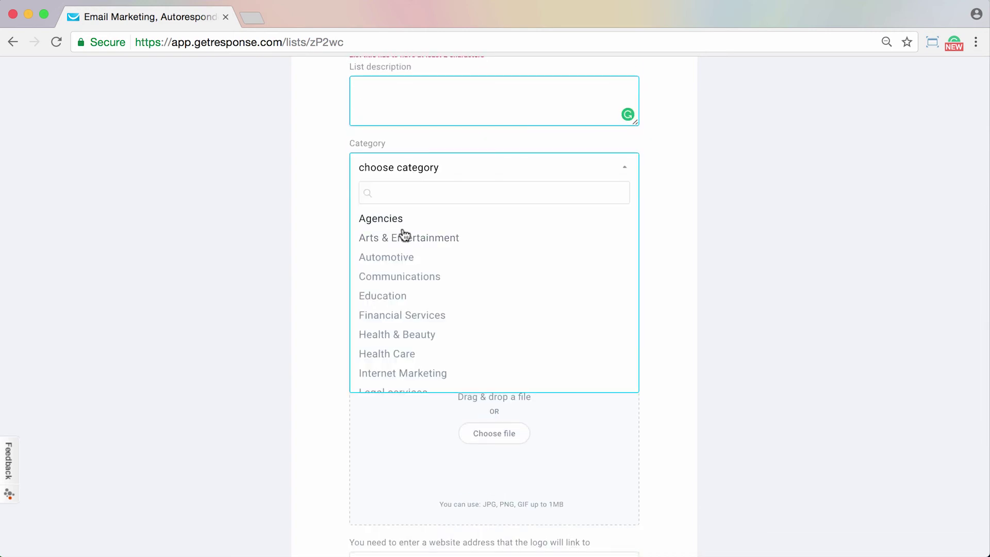
{"action": "left_click", "coordinate": [792, 215]}
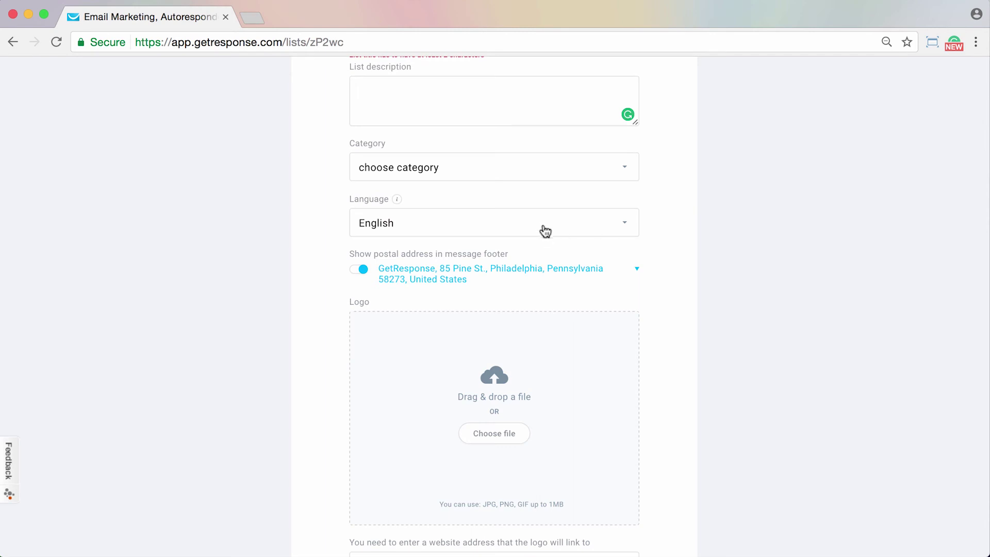
{"action": "scroll", "coordinate": [543, 229], "scroll_direction": "down", "scroll_amount": 3}
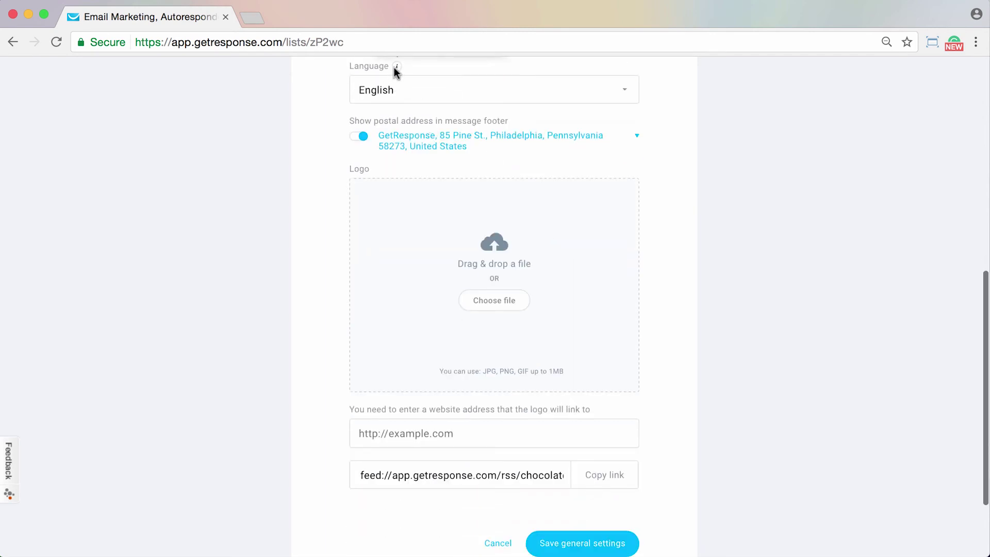
{"action": "scroll", "coordinate": [387, 82], "scroll_direction": "up", "scroll_amount": 2}
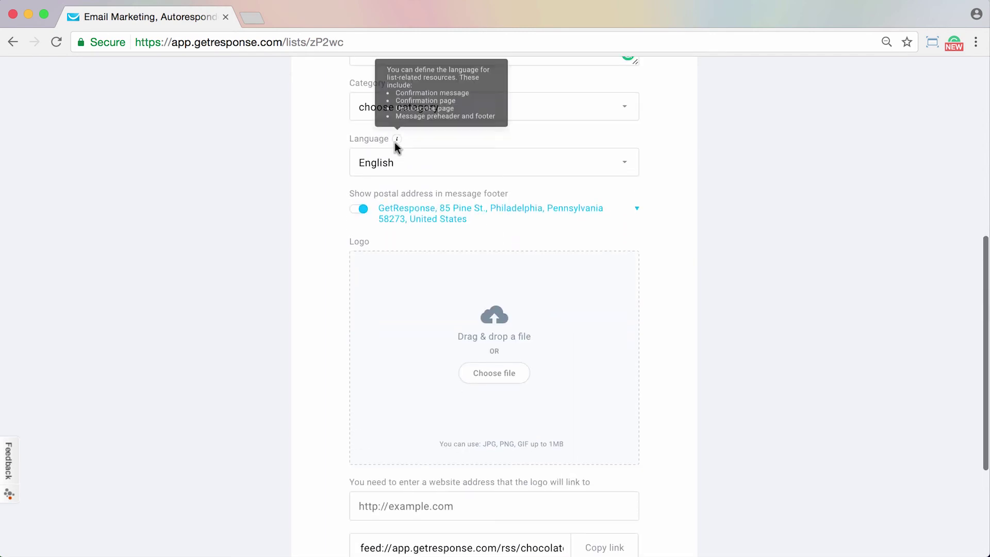
{"action": "scroll", "coordinate": [252, 221], "scroll_direction": "down", "scroll_amount": 2}
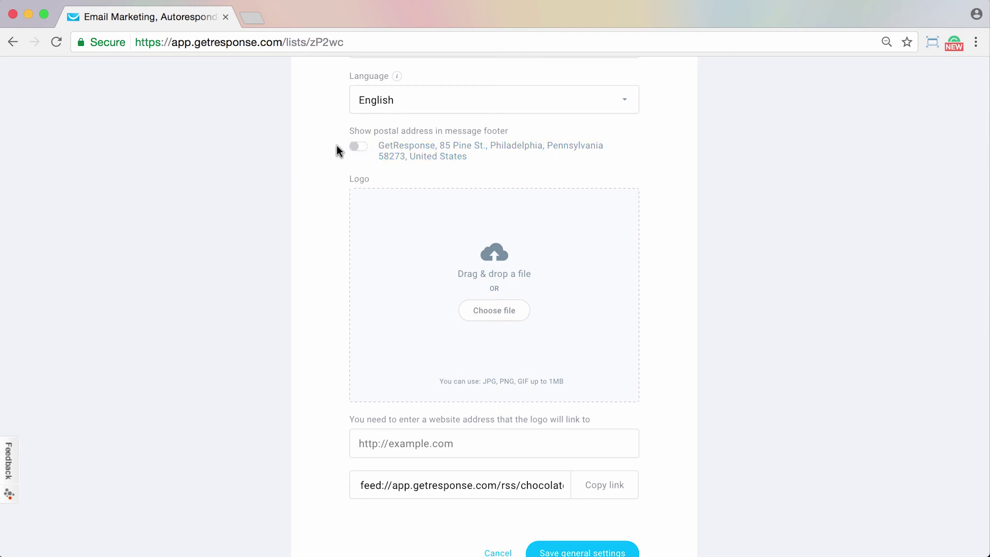
- Switch the postal address in the message footer off and back on, and look over the logo section
{"action": "left_click", "coordinate": [357, 147]}
{"action": "left_click", "coordinate": [359, 147]}
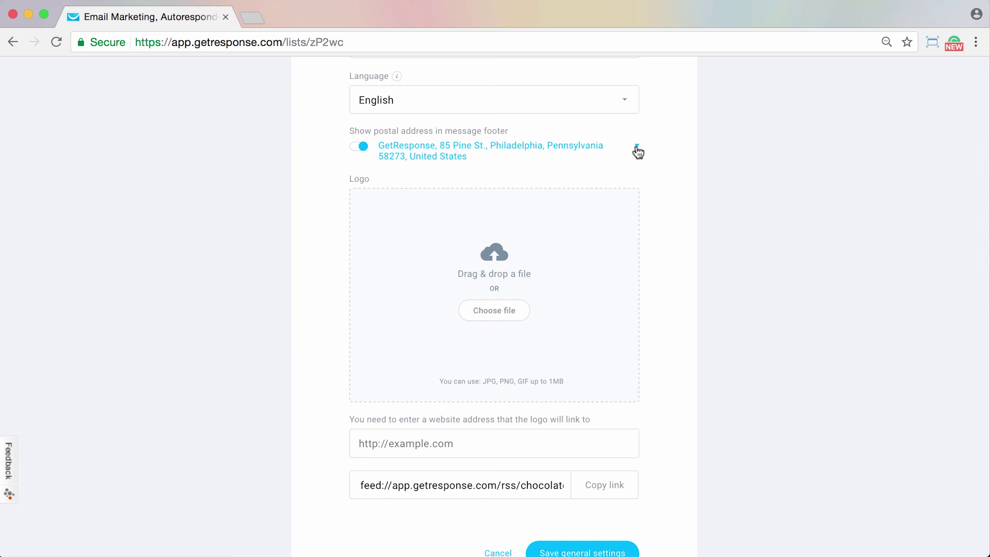
{"action": "scroll", "coordinate": [648, 275], "scroll_direction": "down", "scroll_amount": 3}
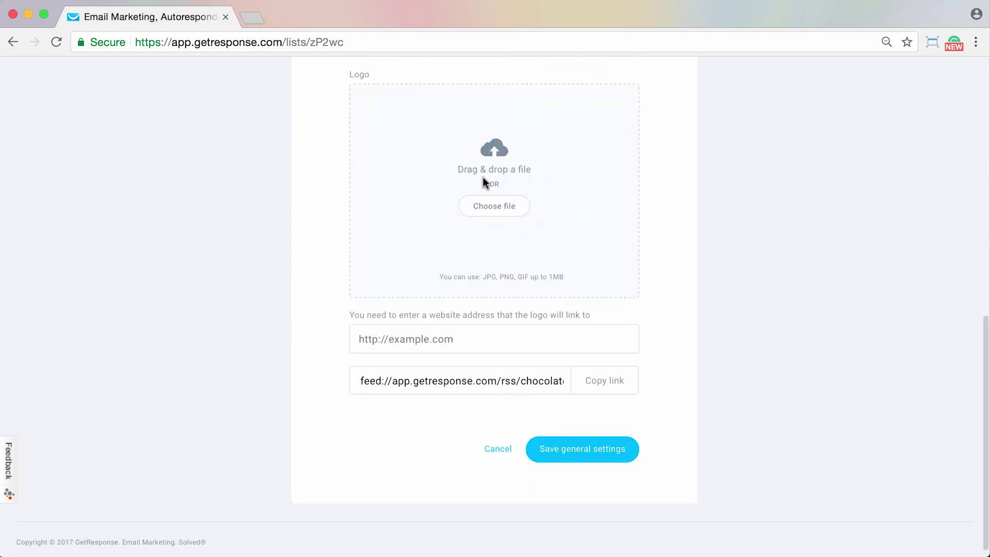
{"action": "scroll", "coordinate": [483, 178], "scroll_direction": "down", "scroll_amount": 1}
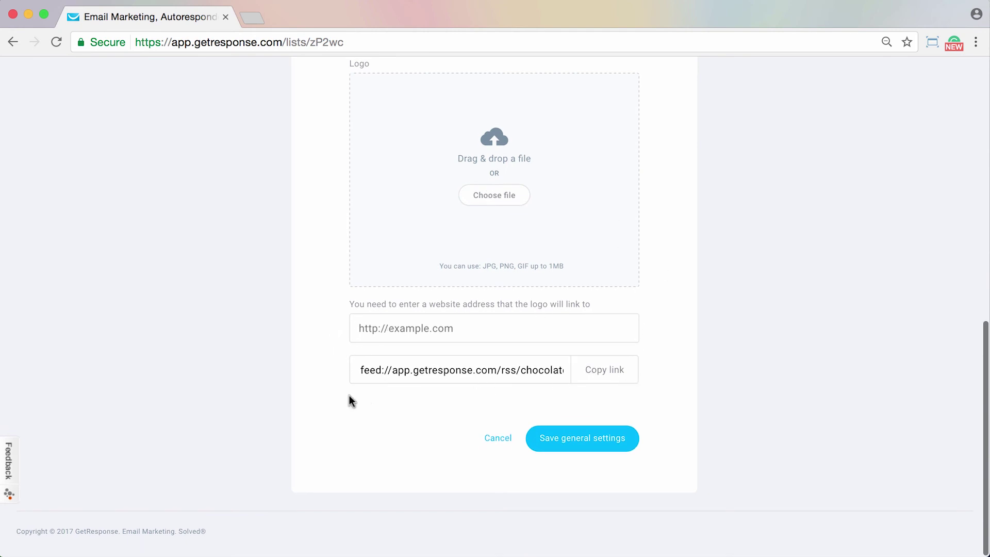
{"action": "scroll", "coordinate": [446, 435], "scroll_direction": "up", "scroll_amount": 10}
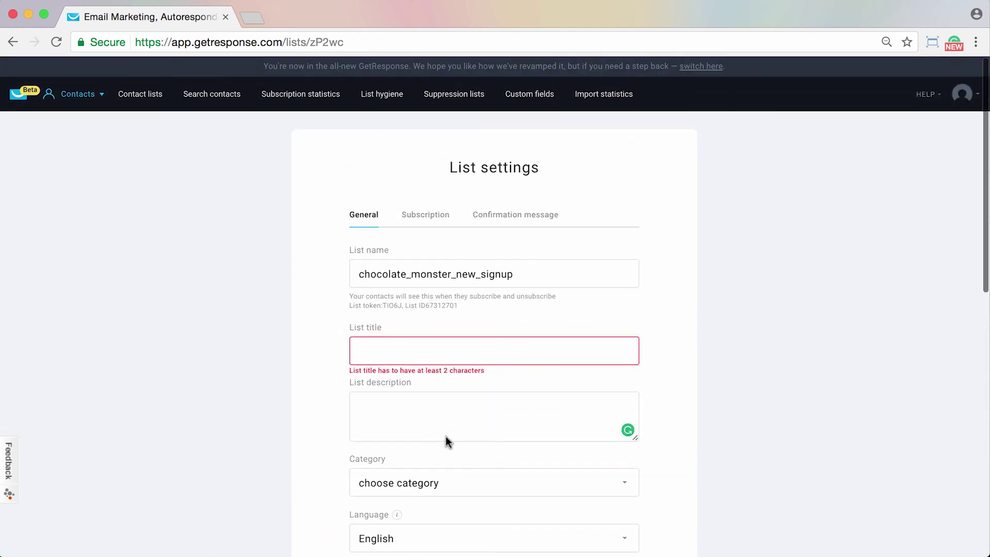
- Look over the list's subscription settings, comparing them with the general settings
{"action": "left_click", "coordinate": [417, 216]}
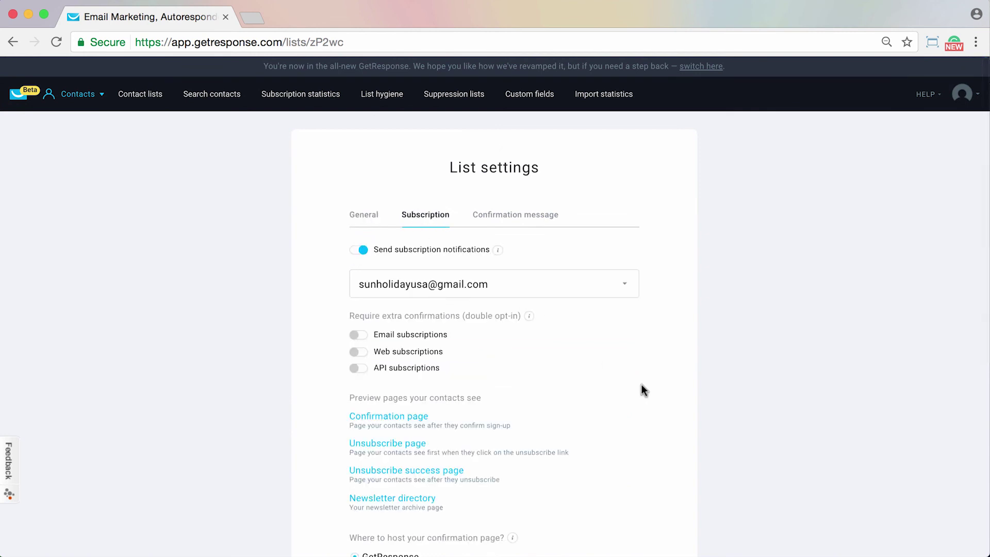
{"action": "scroll", "coordinate": [652, 394], "scroll_direction": "down", "scroll_amount": 3}
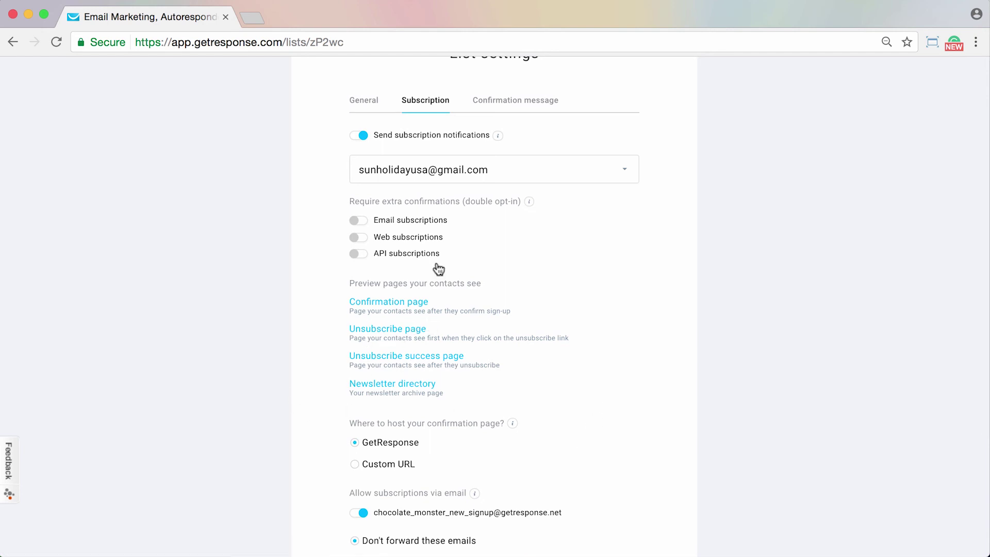
{"action": "left_click", "coordinate": [360, 103]}
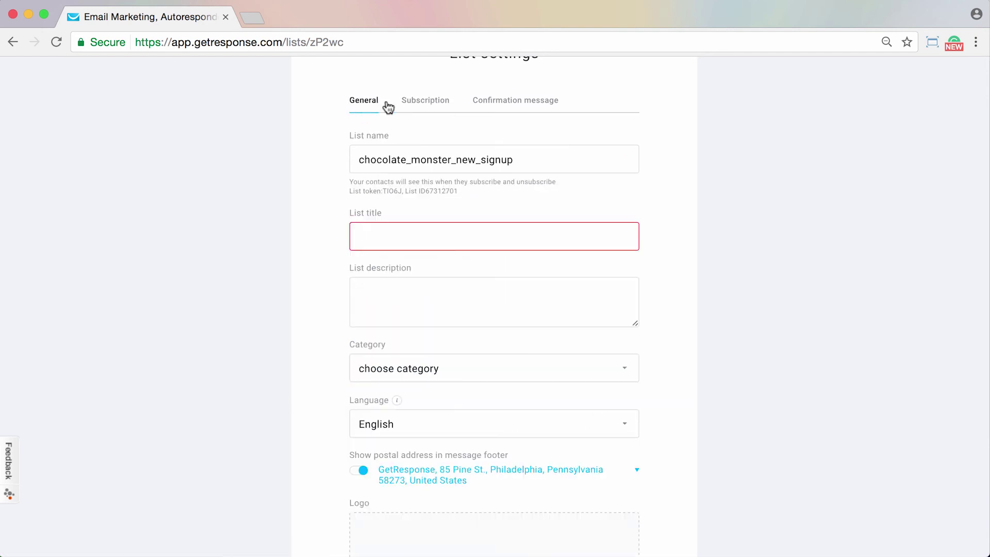
{"action": "left_click", "coordinate": [433, 106]}
{"action": "scroll", "coordinate": [515, 350], "scroll_direction": "down", "scroll_amount": 1}
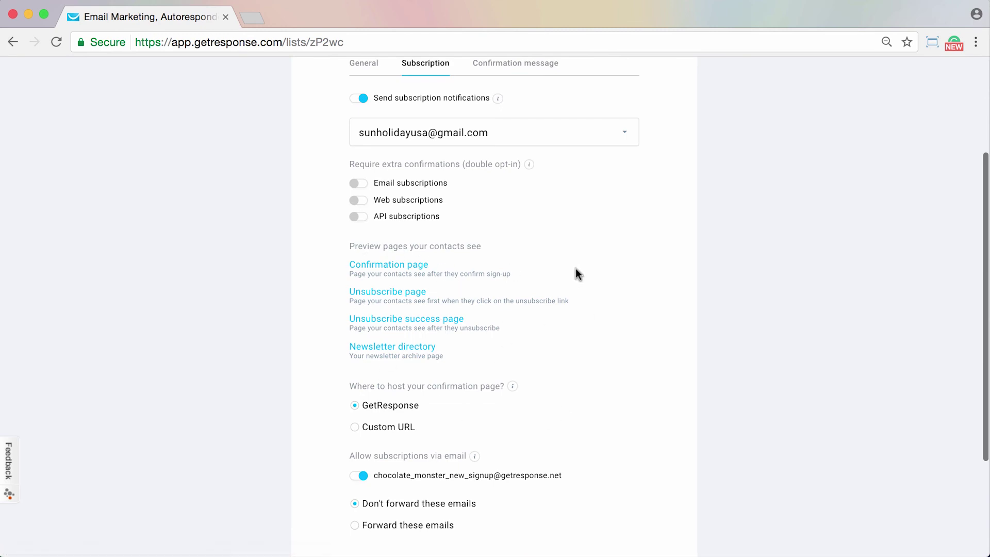
- Return to the general settings and set the list title to "New sign ups here!"
{"action": "scroll", "coordinate": [574, 267], "scroll_direction": "up", "scroll_amount": 5}
{"action": "left_click", "coordinate": [367, 214]}
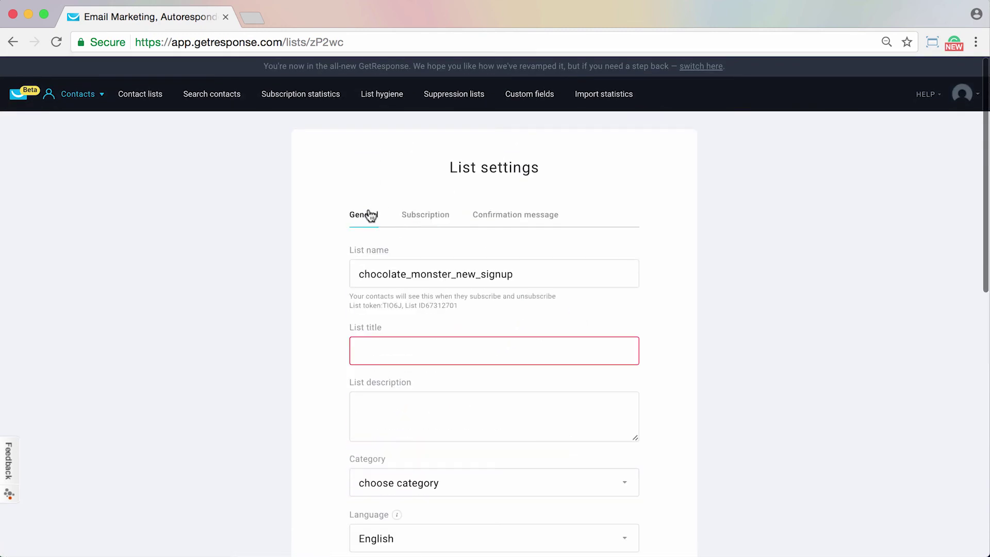
{"action": "left_click", "coordinate": [391, 351]}
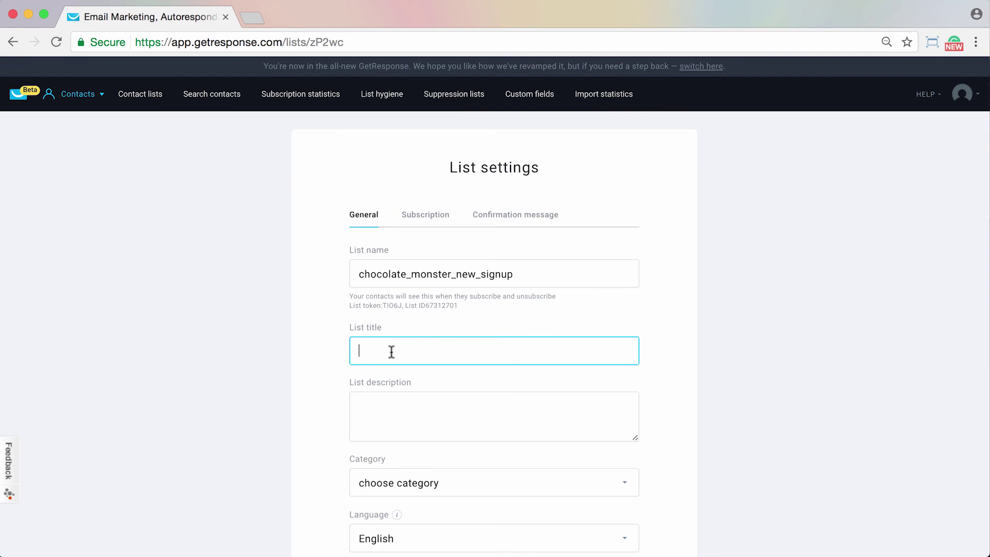
{"action": "type", "text": "New sign ups here!"}
- Enter the list description "Here we'll gather all new sign ups to the Chocolate Monster!"
{"action": "left_click", "coordinate": [471, 411]}
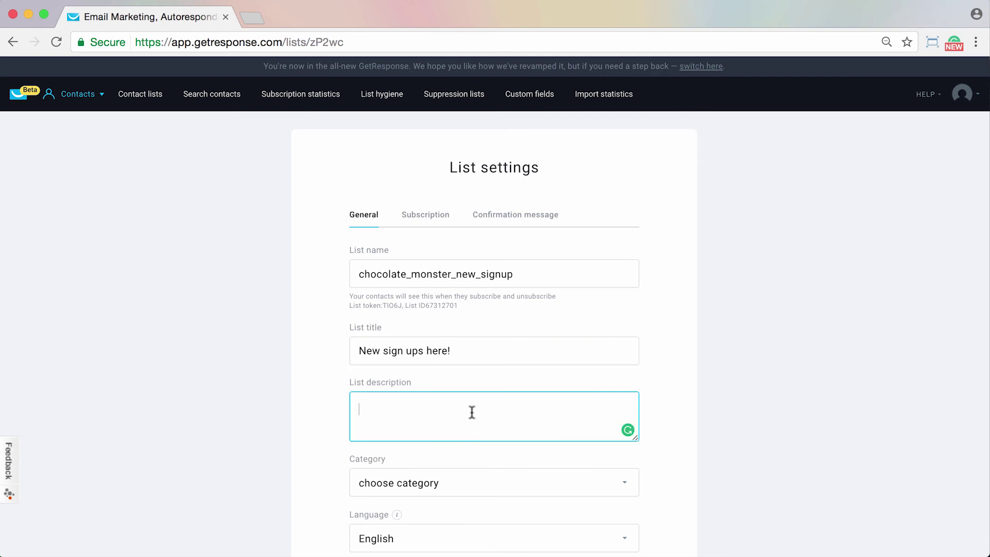
{"action": "type", "text": "Here we'll gather all new sign u"}
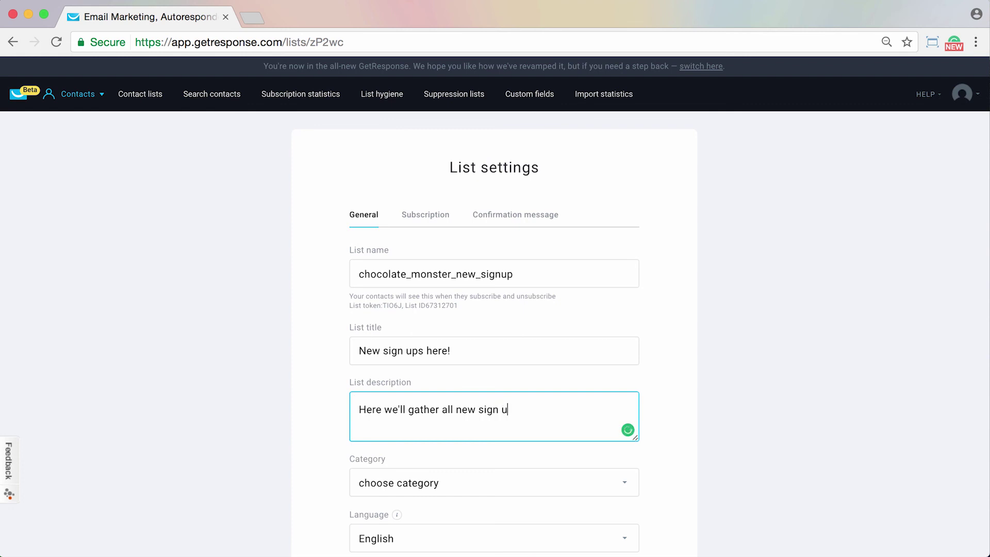
{"action": "type", "text": "ps to the Choclat"}
{"action": "type", "text": "olate Monster!"}
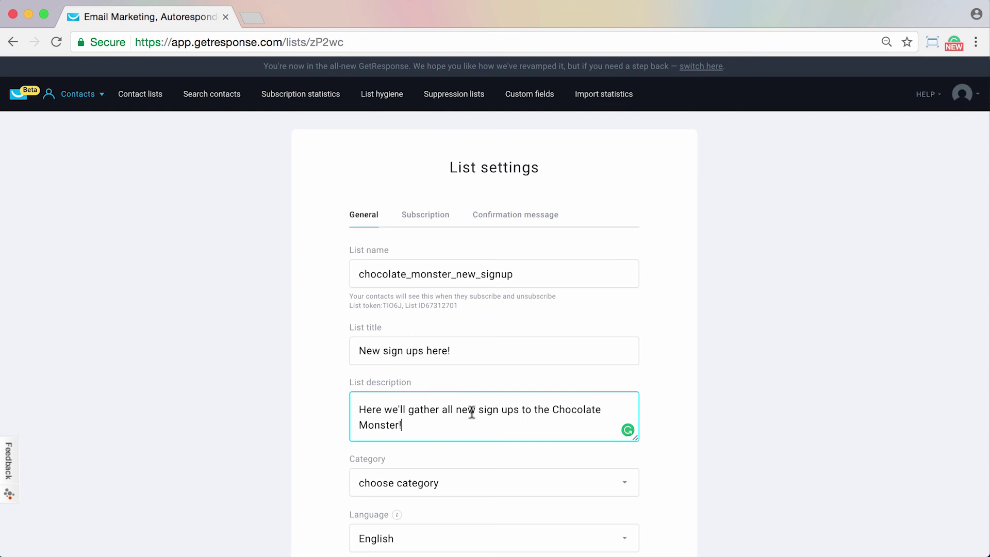
- Set the list's category to Restaurants & Food
{"action": "scroll", "coordinate": [586, 397], "scroll_direction": "down", "scroll_amount": 2}
{"action": "left_click", "coordinate": [488, 389]}
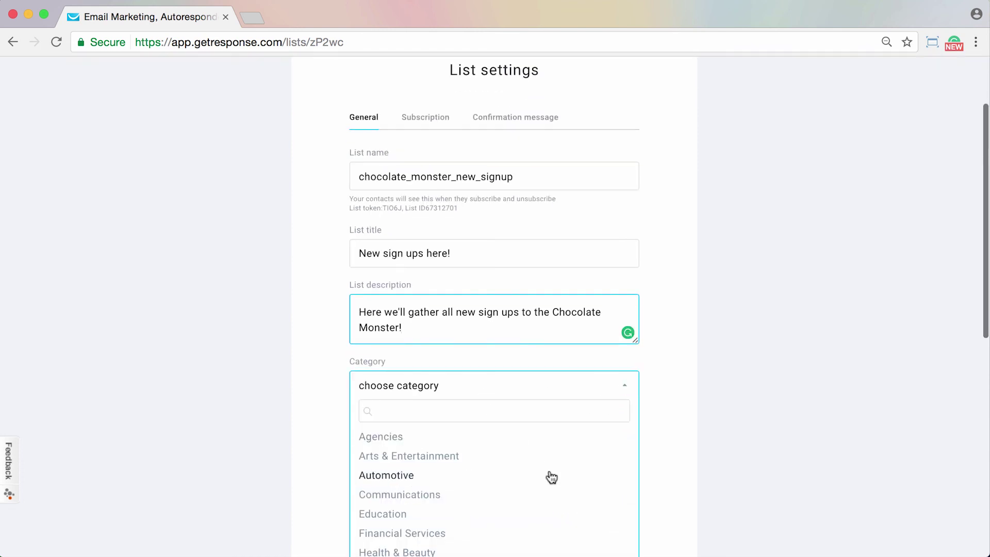
{"action": "scroll", "coordinate": [548, 475], "scroll_direction": "down", "scroll_amount": 2}
{"action": "scroll", "coordinate": [688, 496], "scroll_direction": "down", "scroll_amount": 3}
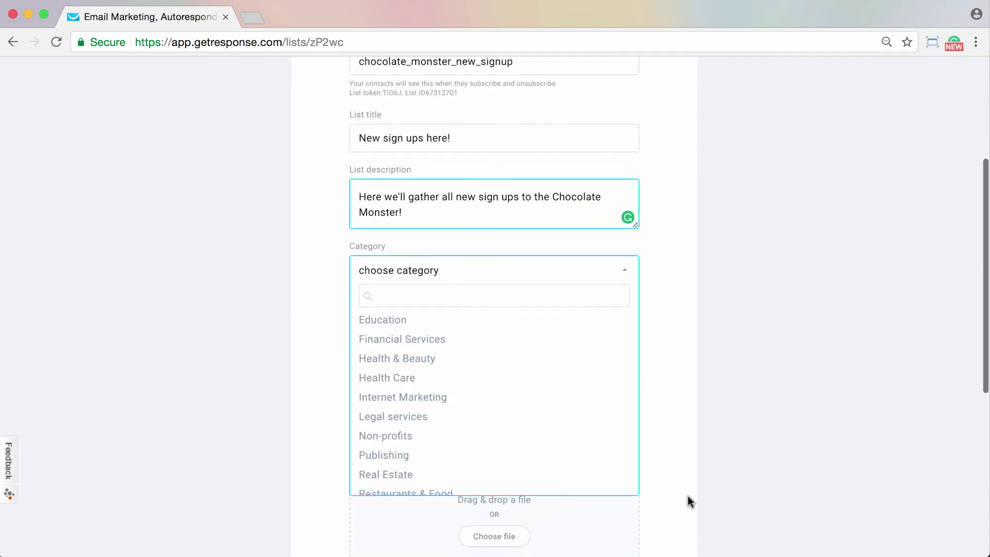
{"action": "scroll", "coordinate": [524, 427], "scroll_direction": "down", "scroll_amount": 2}
{"action": "left_click", "coordinate": [465, 457]}
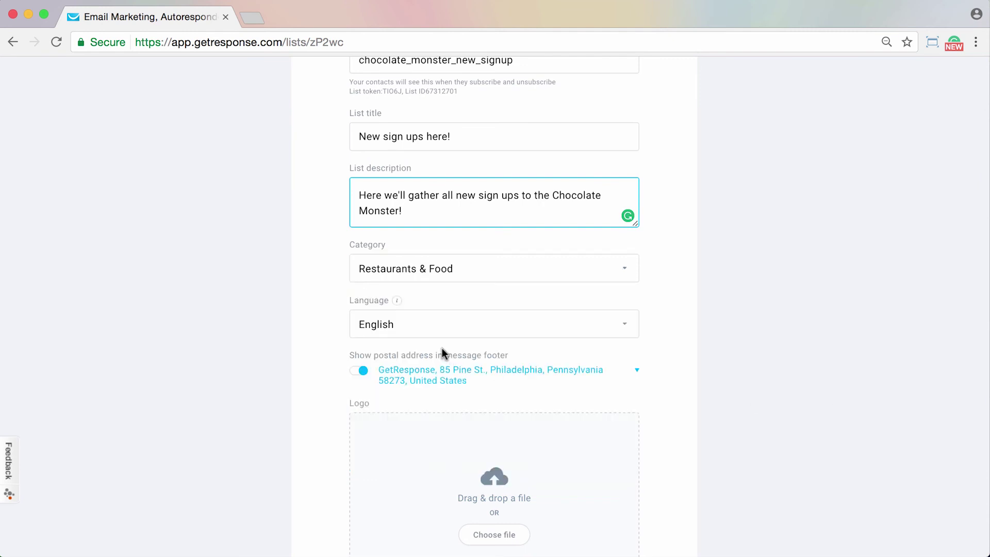
- Review the remaining language, postal address and logo fields and save the general settings
{"action": "scroll", "coordinate": [464, 328], "scroll_direction": "down", "scroll_amount": 2}
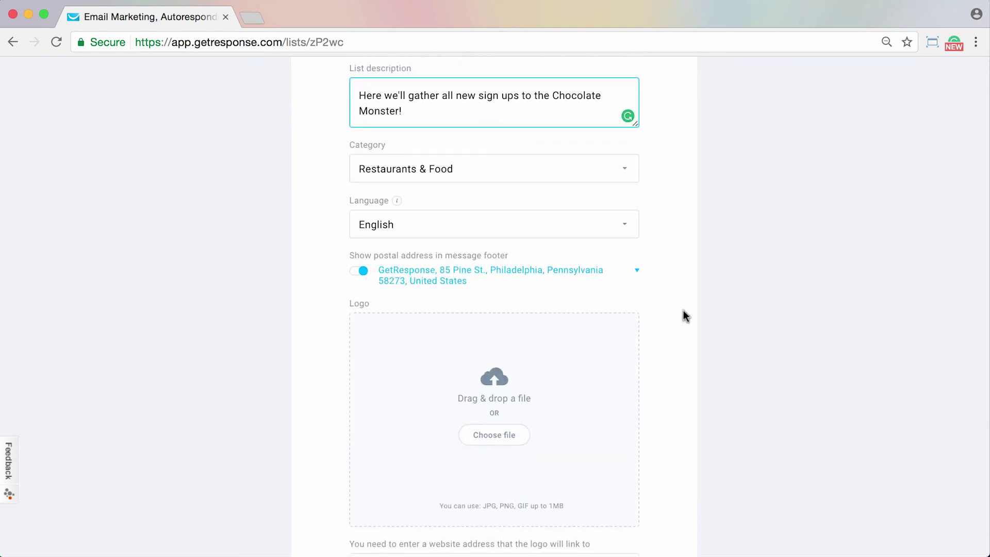
{"action": "scroll", "coordinate": [683, 316], "scroll_direction": "down", "scroll_amount": 1}
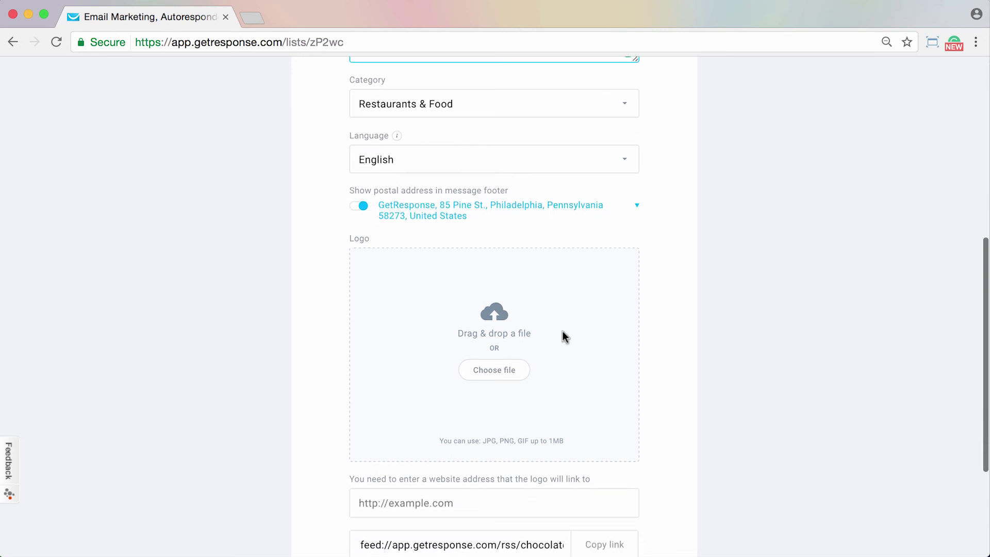
{"action": "scroll", "coordinate": [563, 333], "scroll_direction": "down", "scroll_amount": 2}
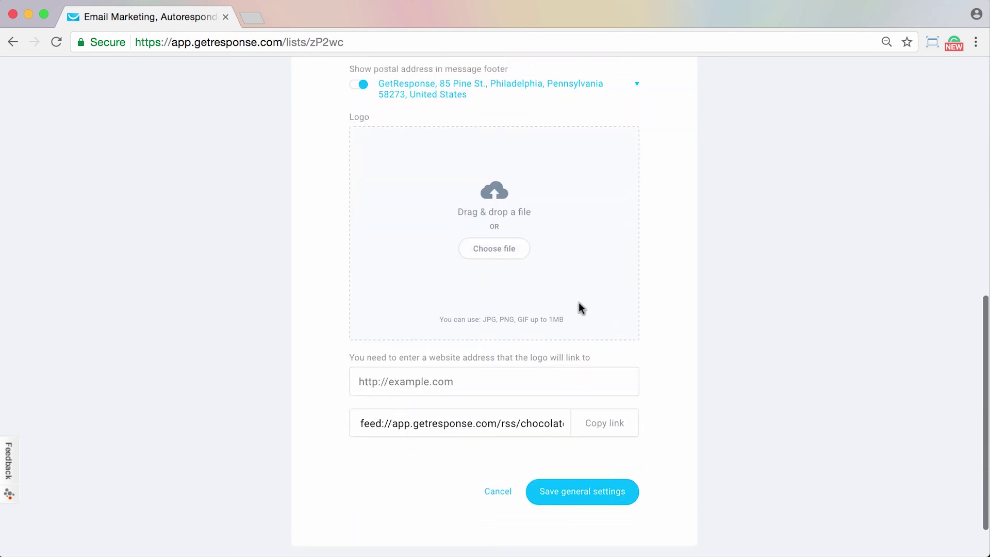
{"action": "left_click", "coordinate": [598, 504]}
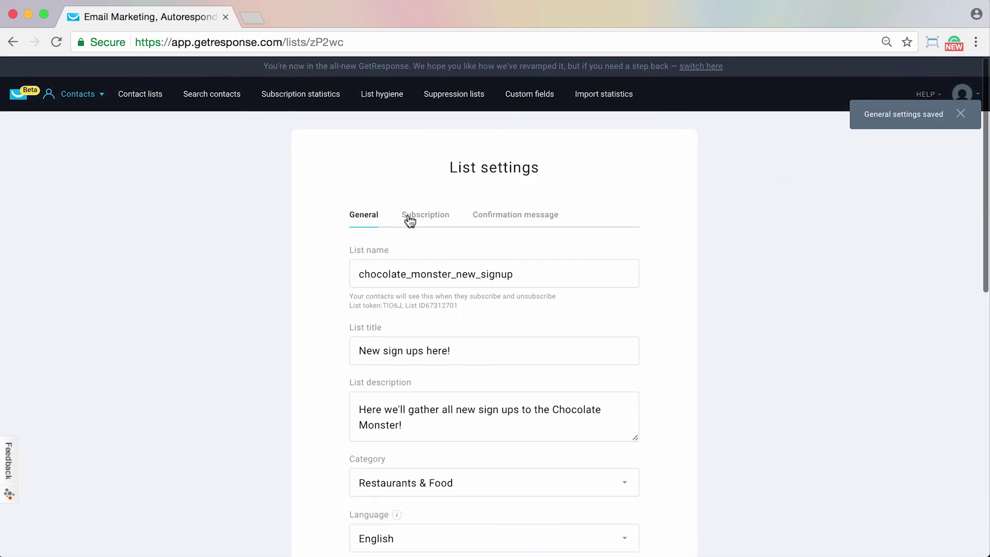
- Open the subscription settings and read the explanation of subscription notifications, switching the option off and back on
{"action": "left_click", "coordinate": [410, 221]}
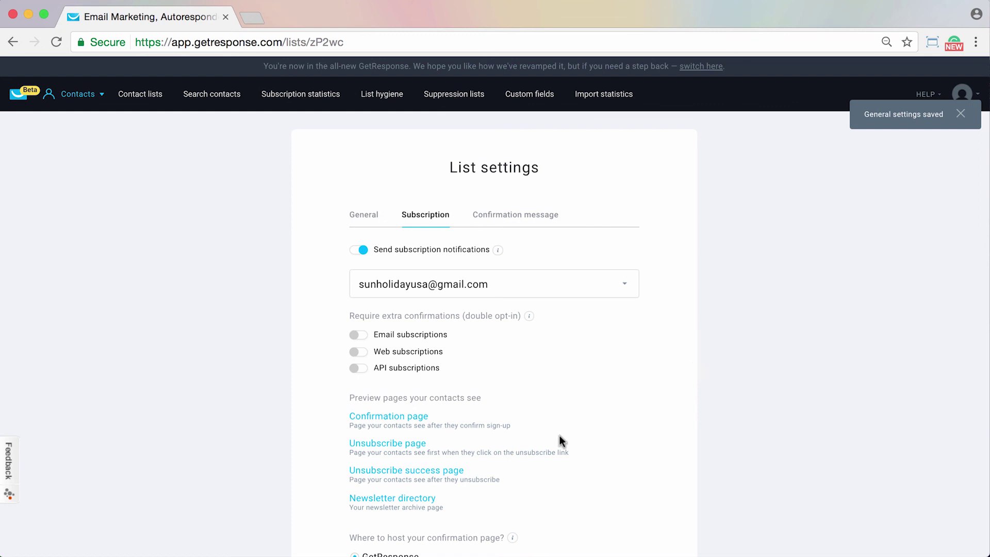
{"action": "left_click", "coordinate": [361, 253]}
{"action": "left_click", "coordinate": [360, 252]}
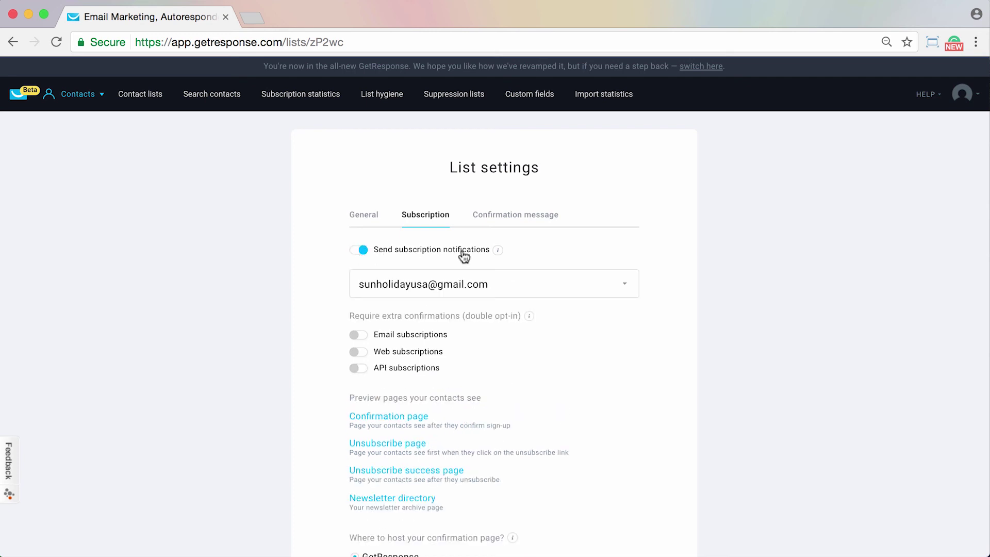
{"action": "mouse_move", "coordinate": [498, 253]}
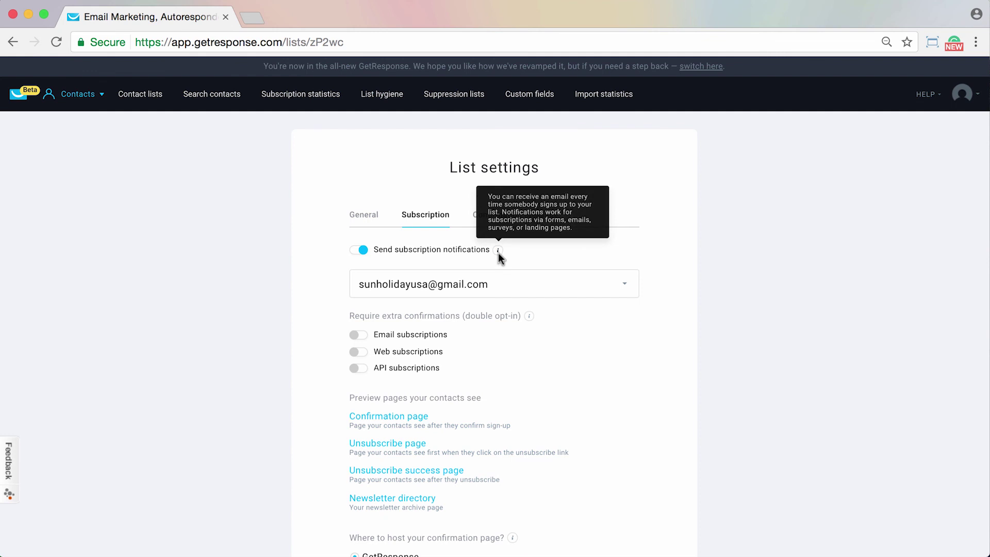
{"action": "left_click", "coordinate": [364, 250]}
{"action": "left_click", "coordinate": [361, 251]}
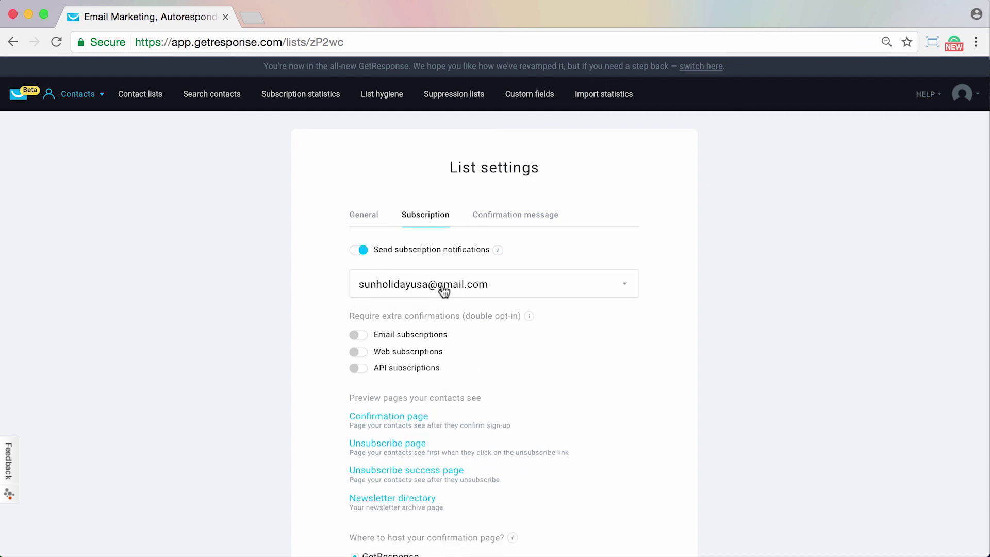
- Turn off subscription notifications, and switch the double opt-in for web subscriptions on and back off
{"action": "left_click", "coordinate": [363, 250]}
{"action": "scroll", "coordinate": [451, 305], "scroll_direction": "down", "scroll_amount": 3}
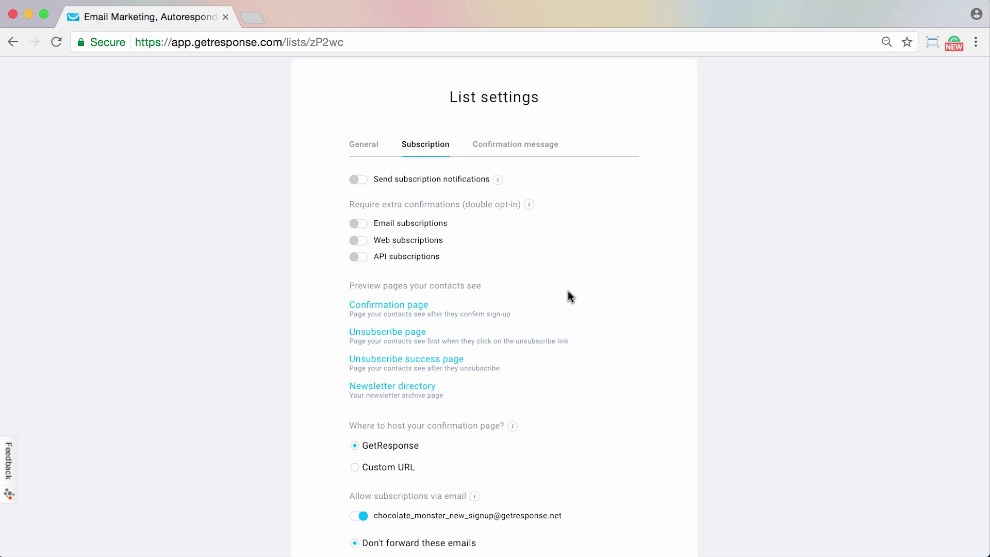
{"action": "left_click", "coordinate": [358, 242]}
{"action": "scroll", "coordinate": [586, 308], "scroll_direction": "down", "scroll_amount": 1}
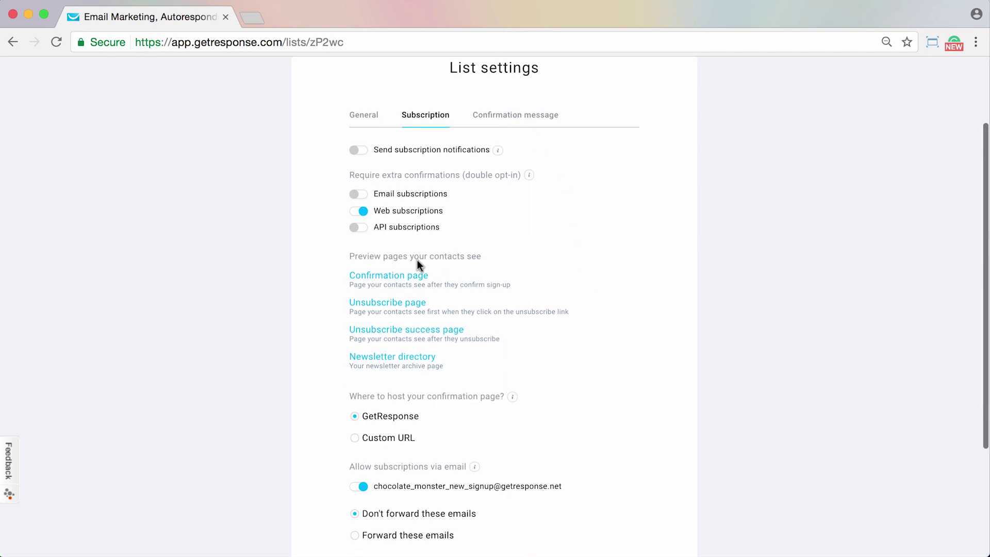
{"action": "left_click", "coordinate": [359, 211]}
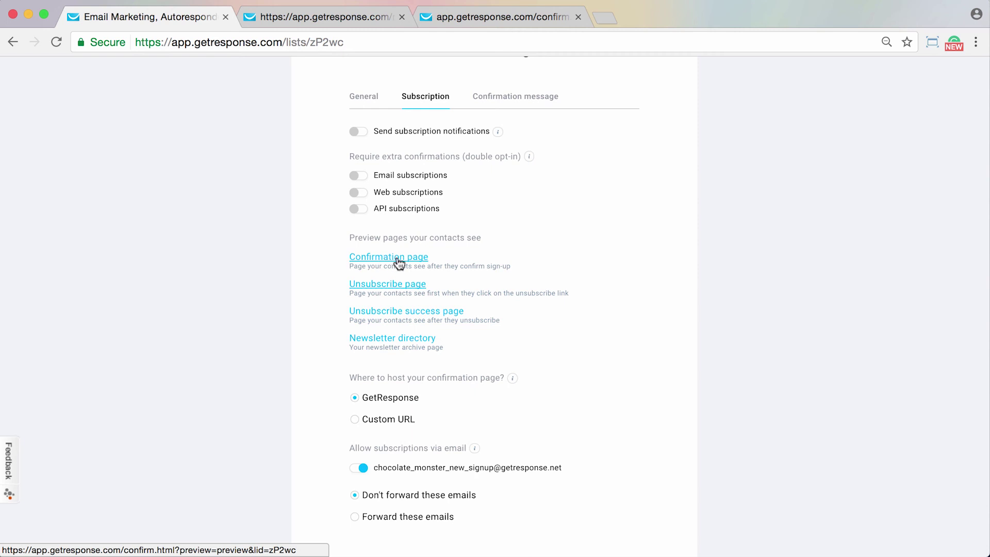
- Examine the previews of the list's confirmation page and unsubscribe page, and look over the remaining subscription settings
{"action": "left_click", "coordinate": [499, 15]}
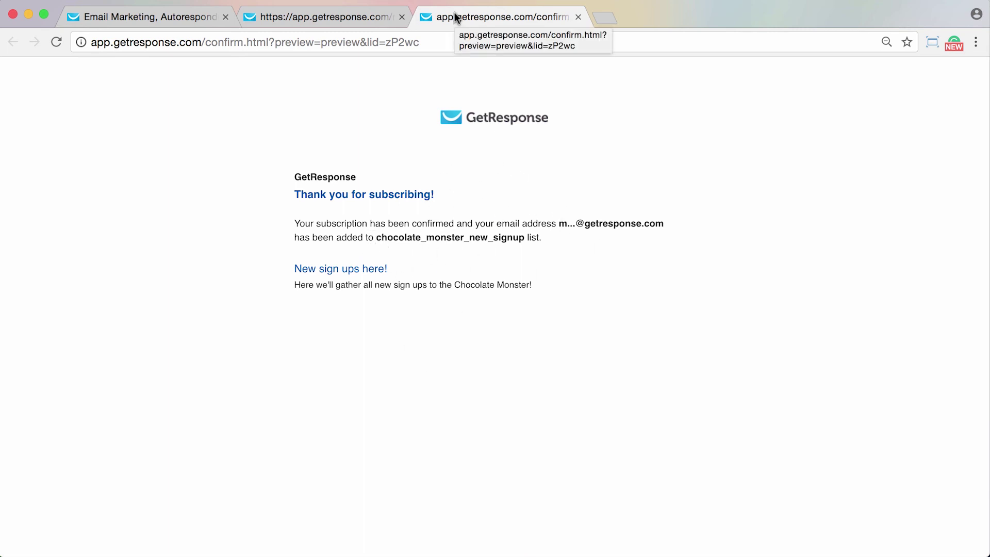
{"action": "left_click", "coordinate": [320, 15]}
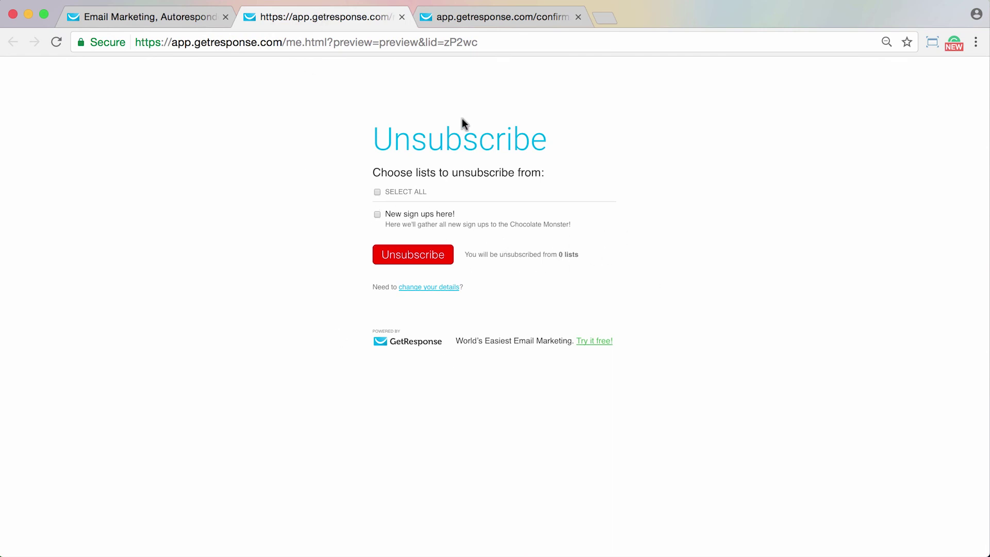
{"action": "left_click", "coordinate": [454, 14]}
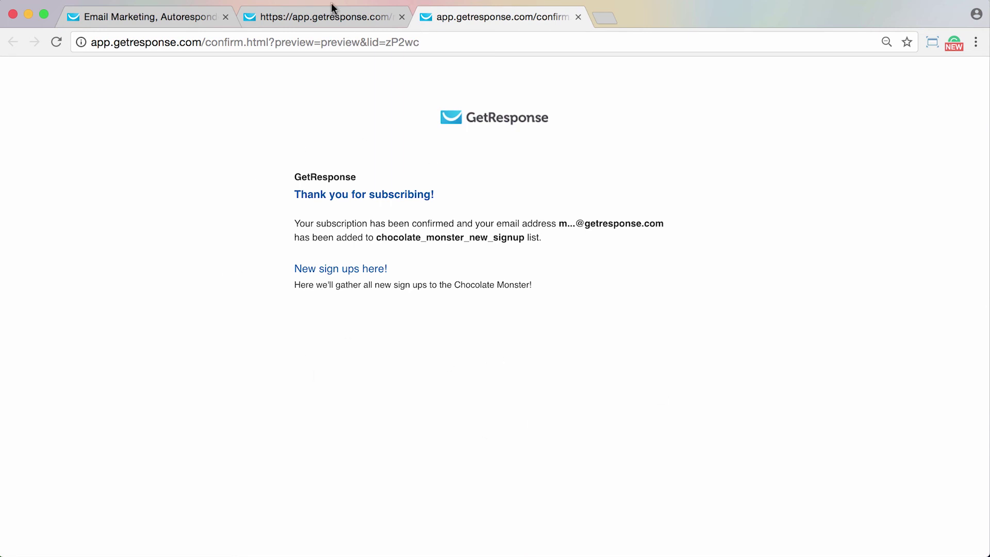
{"action": "left_click", "coordinate": [161, 20]}
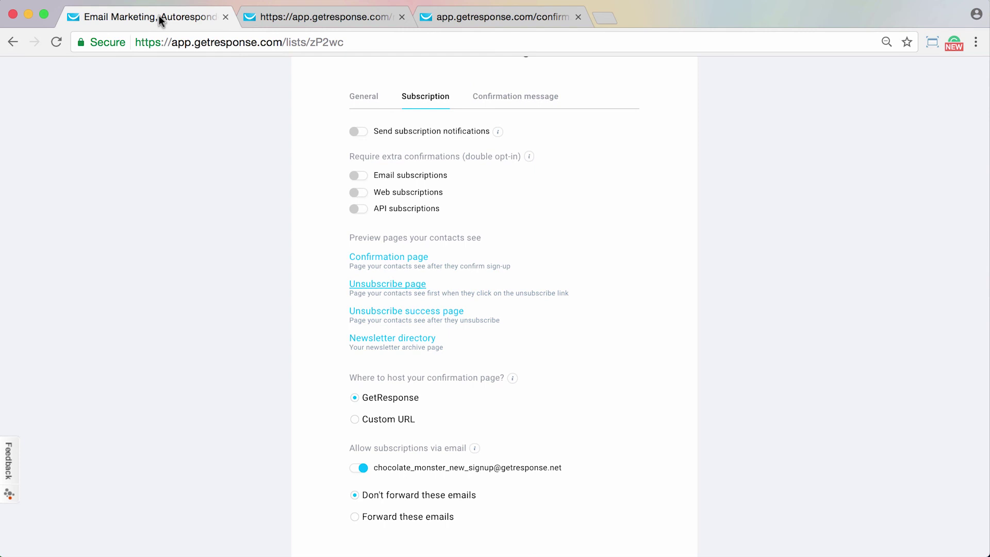
{"action": "scroll", "coordinate": [625, 242], "scroll_direction": "down", "scroll_amount": 5}
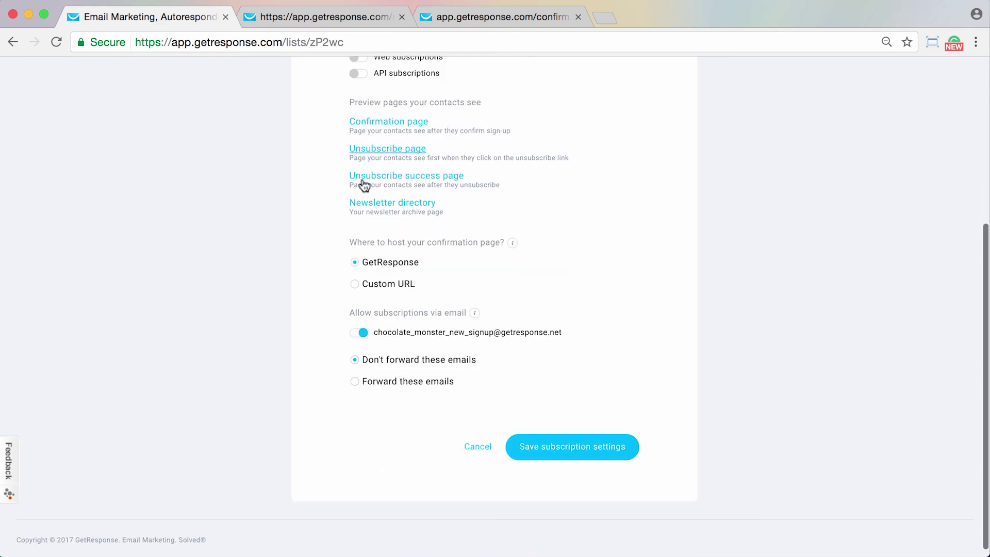
{"action": "scroll", "coordinate": [602, 288], "scroll_direction": "down", "scroll_amount": 1}
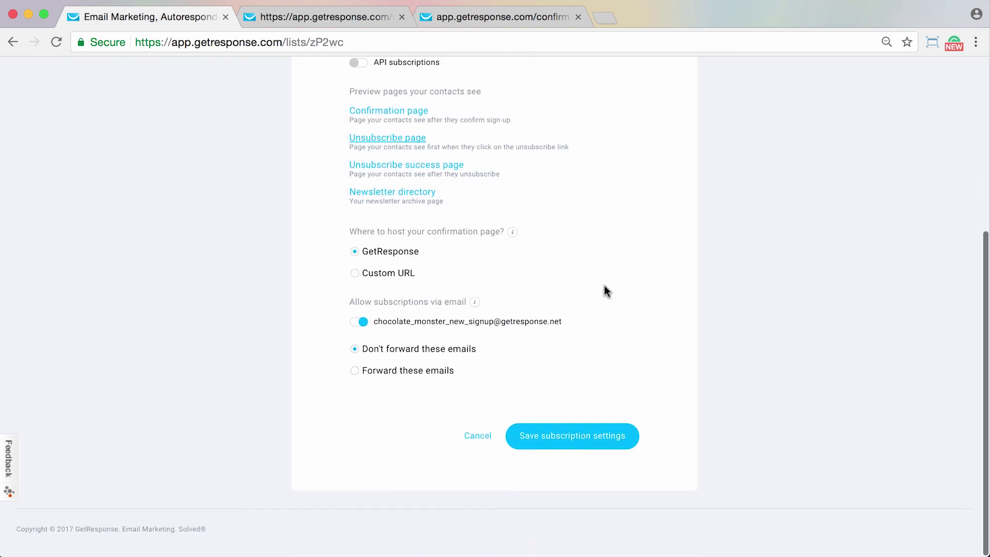
{"action": "scroll", "coordinate": [506, 258], "scroll_direction": "up", "scroll_amount": 6}
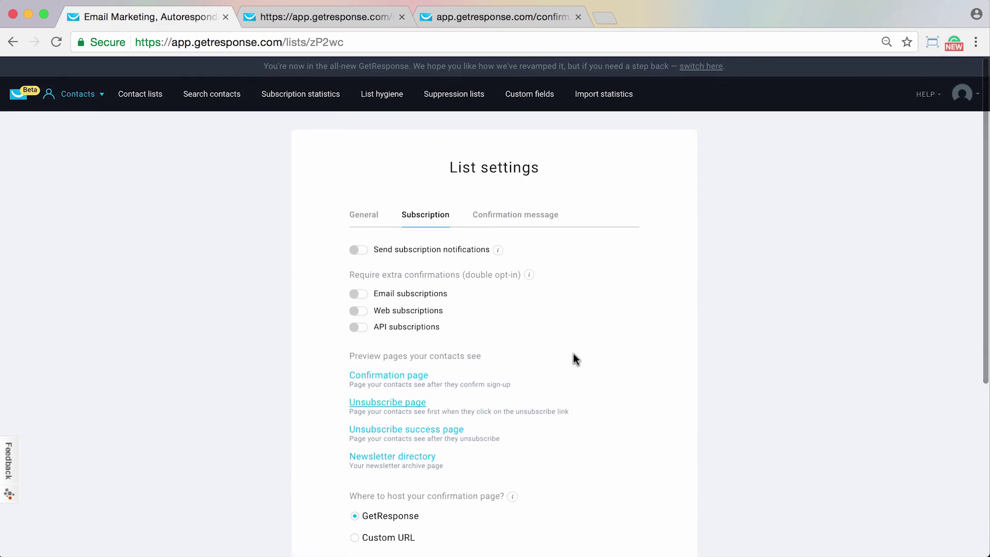
{"action": "scroll", "coordinate": [510, 397], "scroll_direction": "down", "scroll_amount": 3}
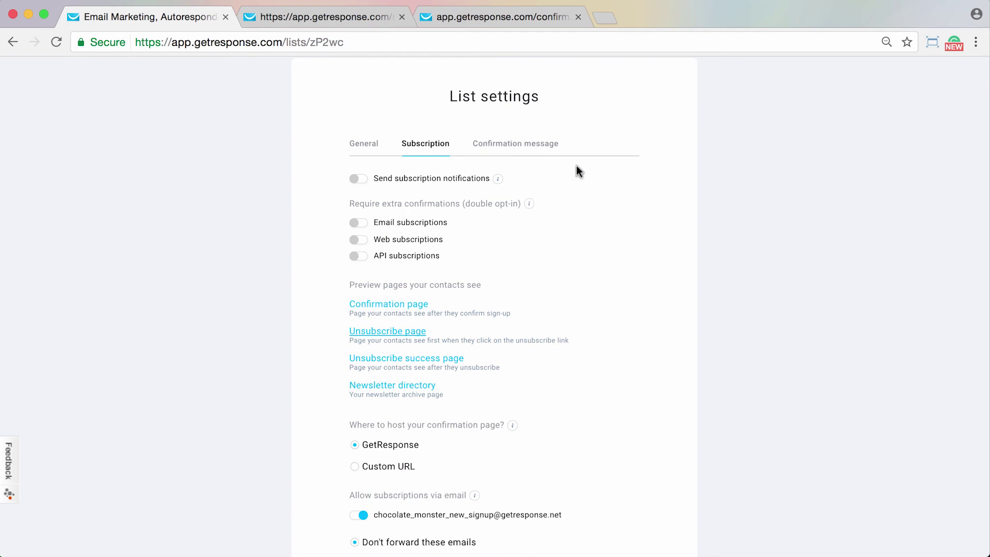
{"action": "left_click", "coordinate": [494, 13]}
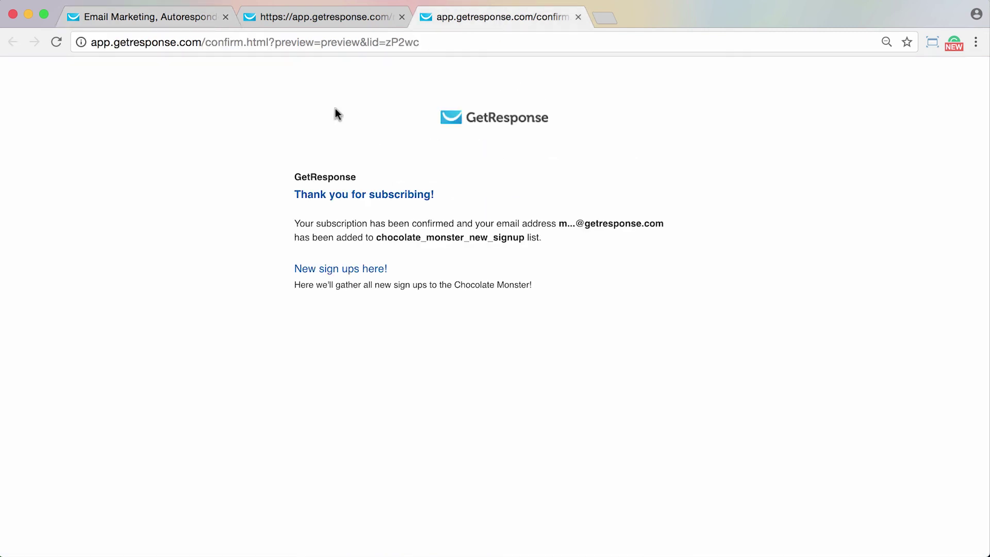
{"action": "left_click", "coordinate": [342, 17]}
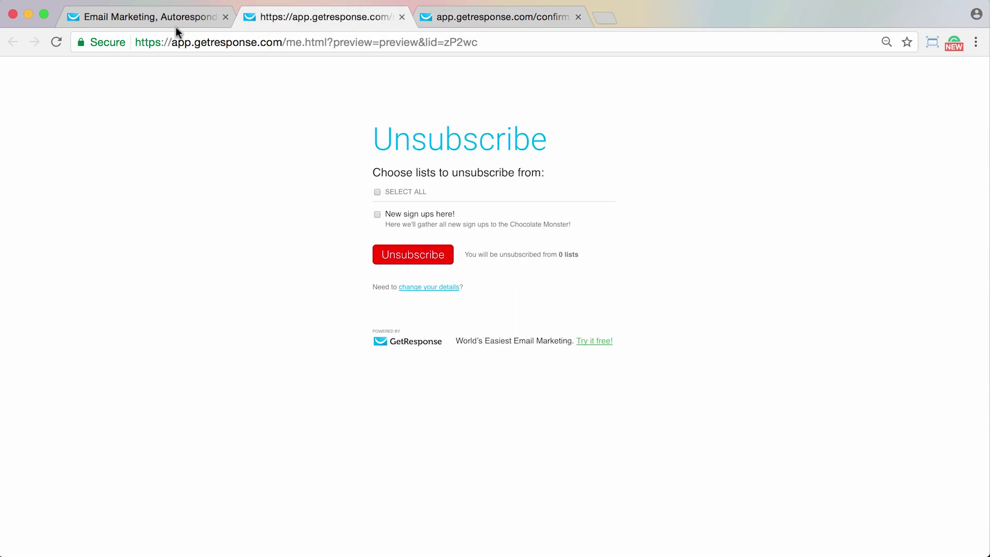
{"action": "left_click", "coordinate": [173, 24]}
- Choose Custom URL as the place to host the confirmation page
{"action": "scroll", "coordinate": [404, 327], "scroll_direction": "down", "scroll_amount": 5}
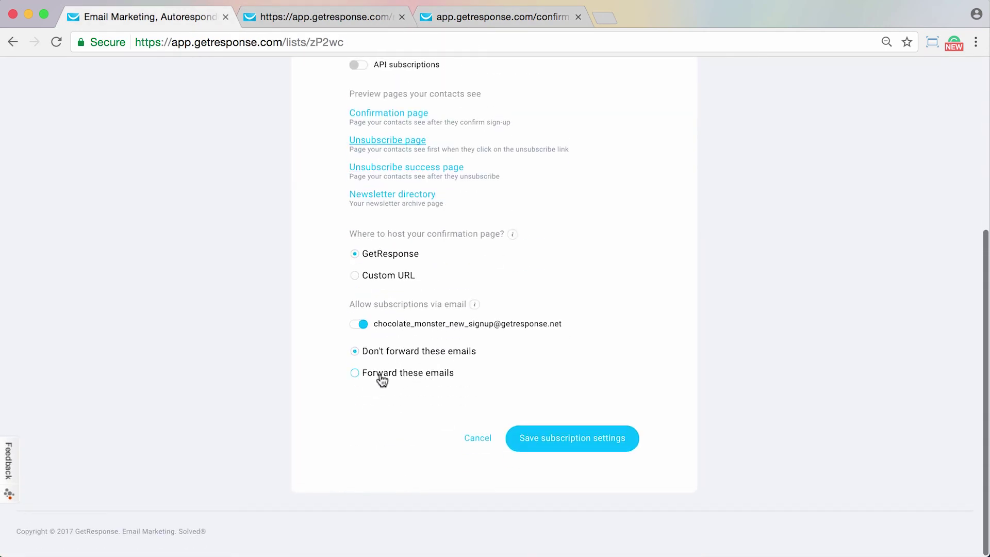
{"action": "left_click", "coordinate": [394, 285]}
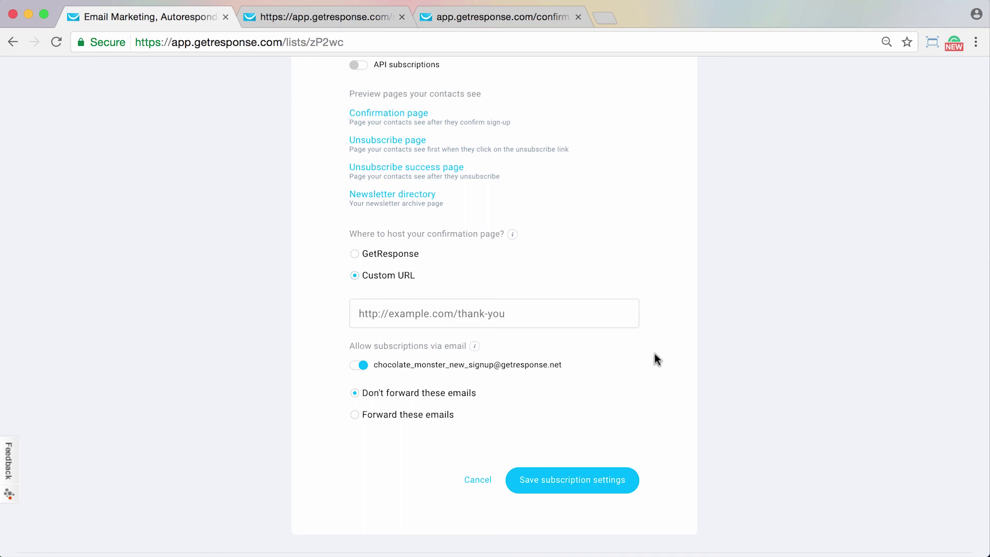
{"action": "scroll", "coordinate": [655, 356], "scroll_direction": "down", "scroll_amount": 2}
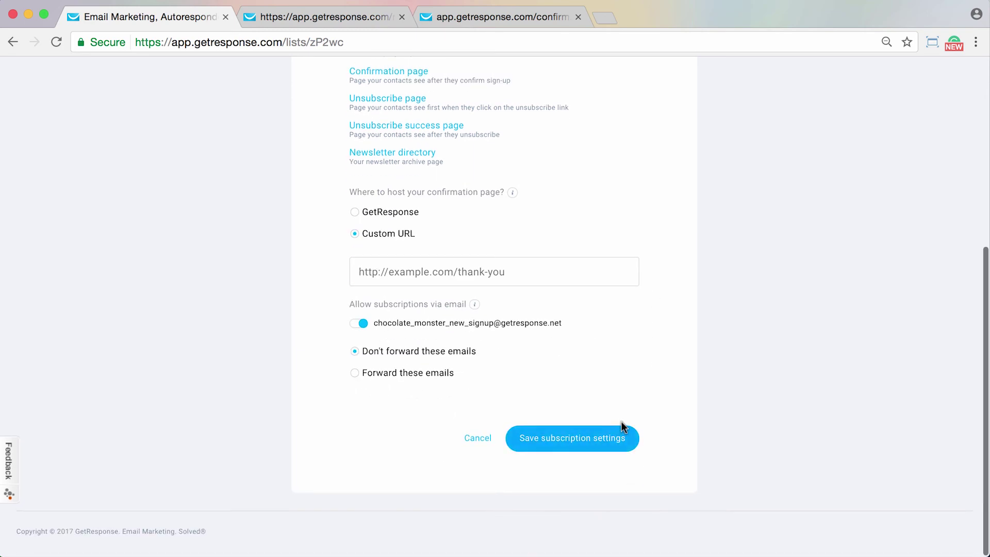
- Open the confirmation message settings and switch the message format to plain text and back to HTML
{"action": "scroll", "coordinate": [459, 433], "scroll_direction": "up", "scroll_amount": 6}
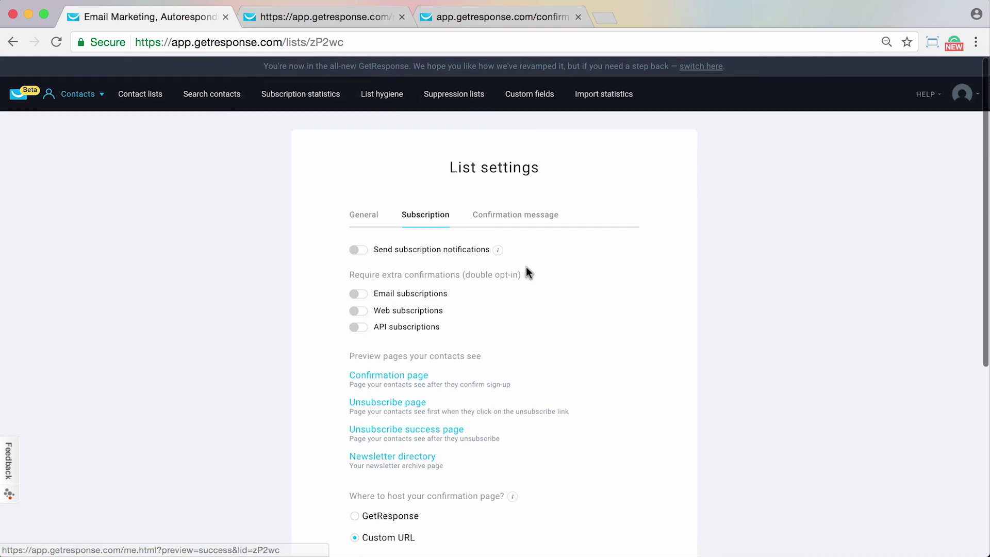
{"action": "left_click", "coordinate": [518, 220]}
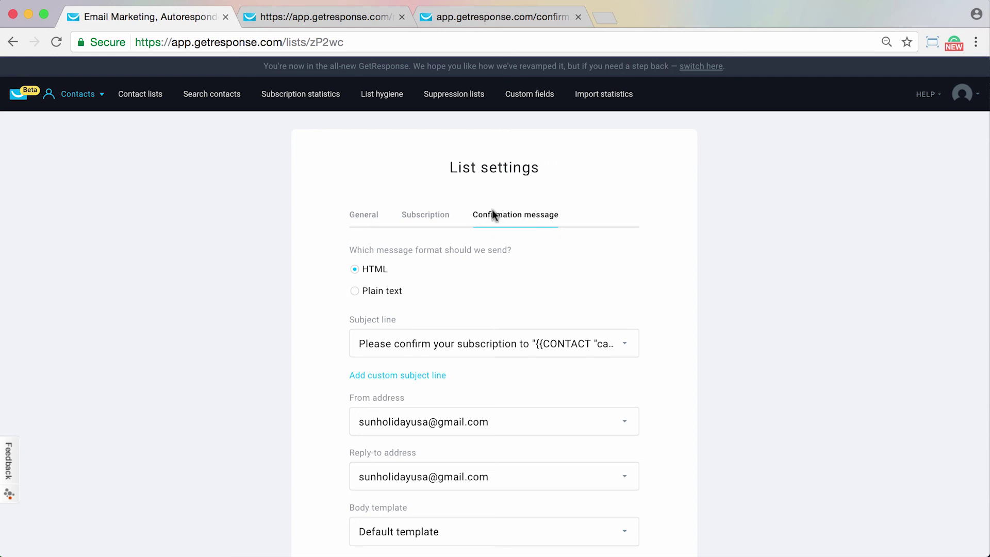
{"action": "scroll", "coordinate": [747, 275], "scroll_direction": "down", "scroll_amount": 2}
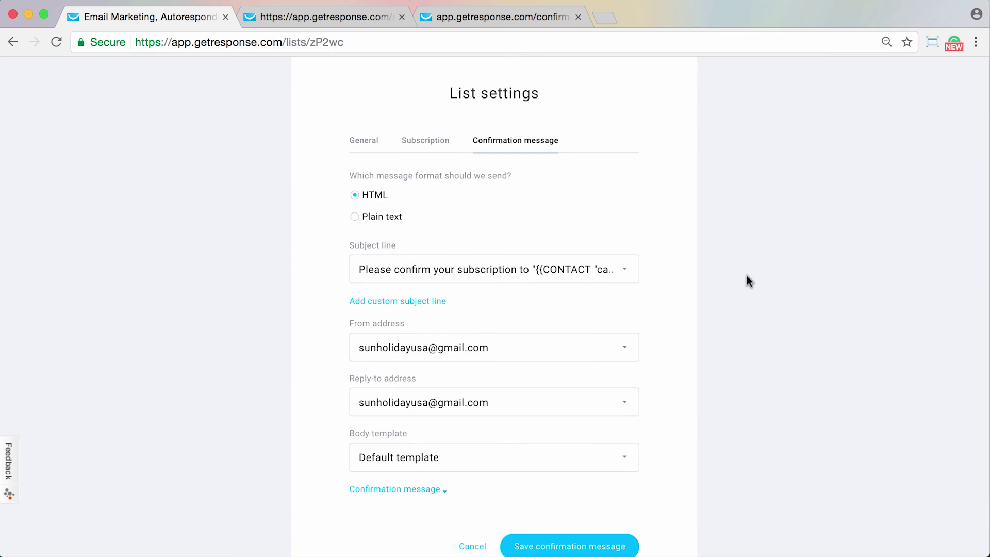
{"action": "left_click", "coordinate": [377, 219]}
{"action": "left_click", "coordinate": [376, 197]}
- Look through the predefined subject lines for the confirmation message, leaving the current one selected
{"action": "left_click", "coordinate": [411, 281]}
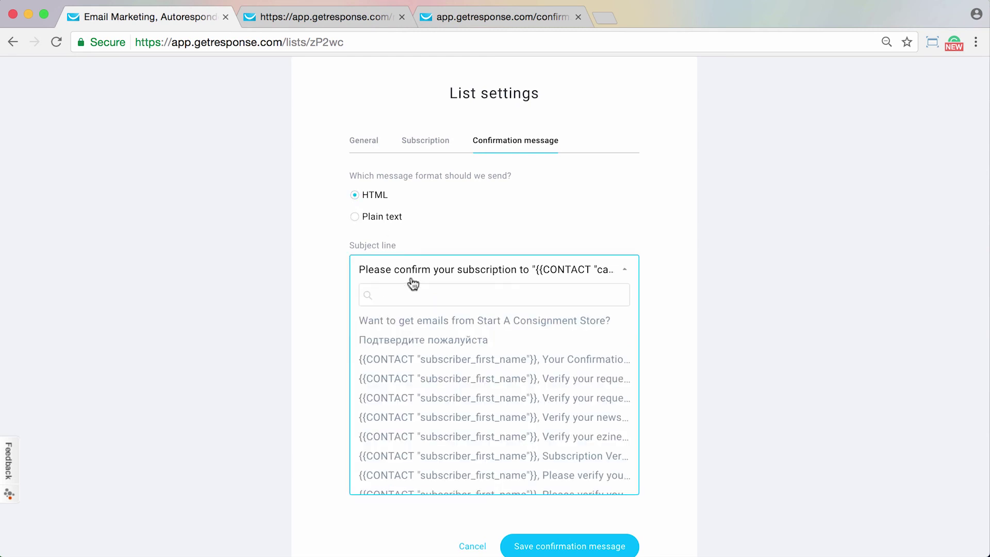
{"action": "scroll", "coordinate": [462, 391], "scroll_direction": "down", "scroll_amount": 1}
{"action": "scroll", "coordinate": [462, 390], "scroll_direction": "down", "scroll_amount": 5}
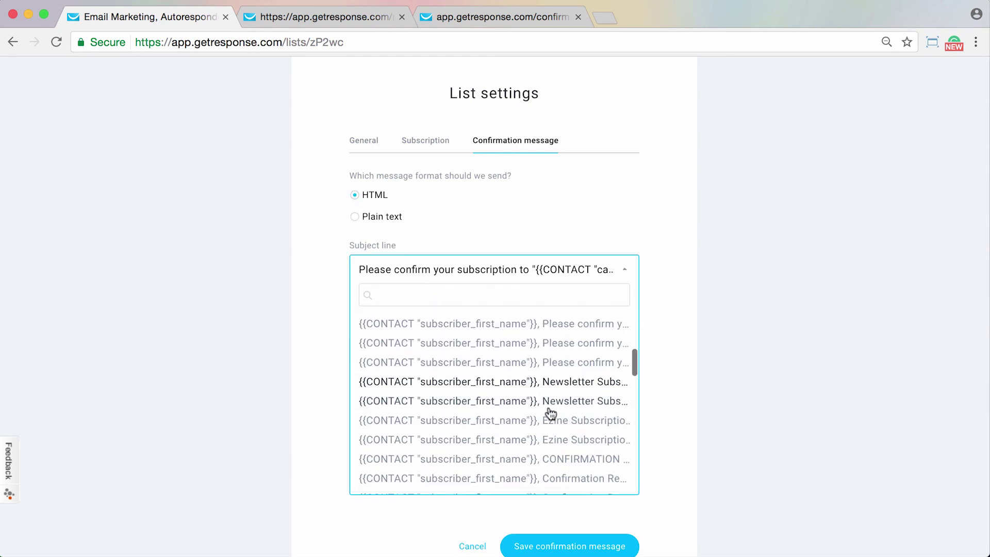
{"action": "scroll", "coordinate": [499, 440], "scroll_direction": "down", "scroll_amount": 3}
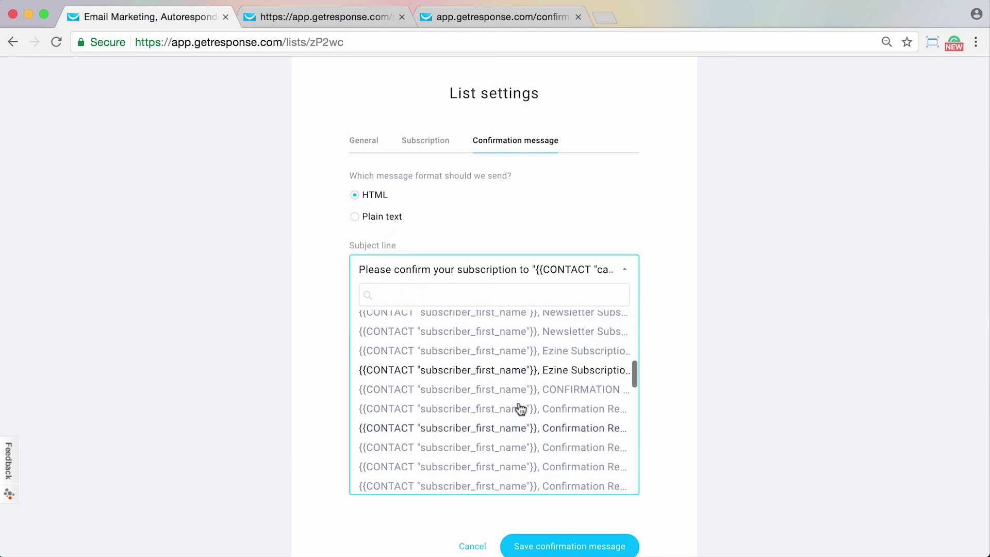
{"action": "scroll", "coordinate": [512, 497], "scroll_direction": "down", "scroll_amount": 2}
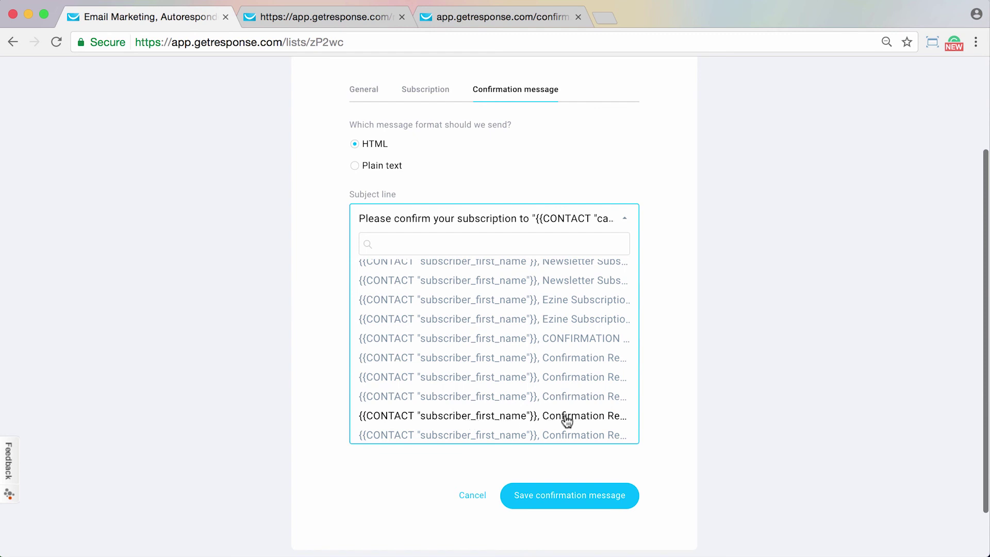
{"action": "left_click", "coordinate": [659, 351]}
- Set the body template to "Invitation to join (new)" and expand the confirmation message text
{"action": "scroll", "coordinate": [585, 331], "scroll_direction": "down", "scroll_amount": 2}
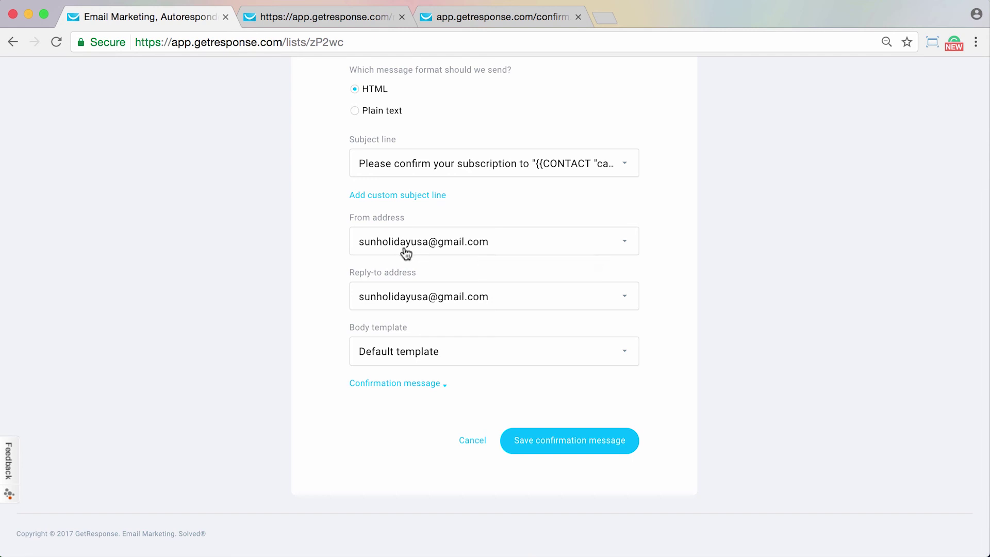
{"action": "left_click", "coordinate": [442, 352]}
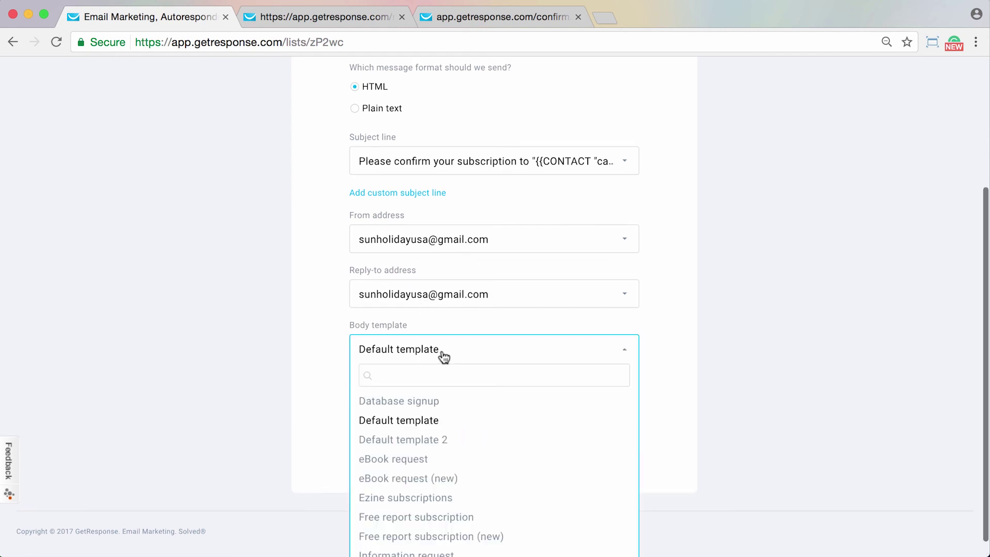
{"action": "scroll", "coordinate": [473, 466], "scroll_direction": "down", "scroll_amount": 2}
{"action": "scroll", "coordinate": [475, 466], "scroll_direction": "down", "scroll_amount": 6}
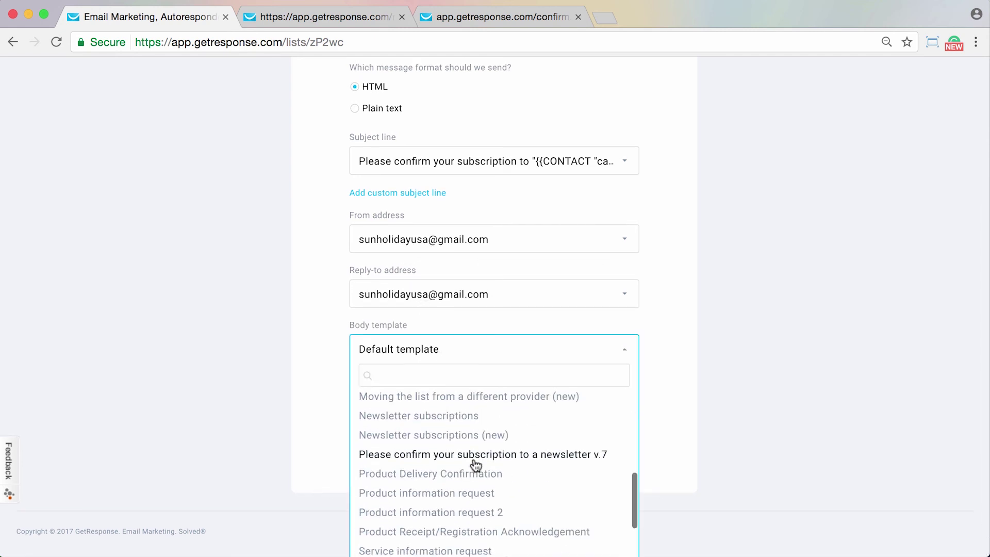
{"action": "scroll", "coordinate": [474, 465], "scroll_direction": "up", "scroll_amount": 4}
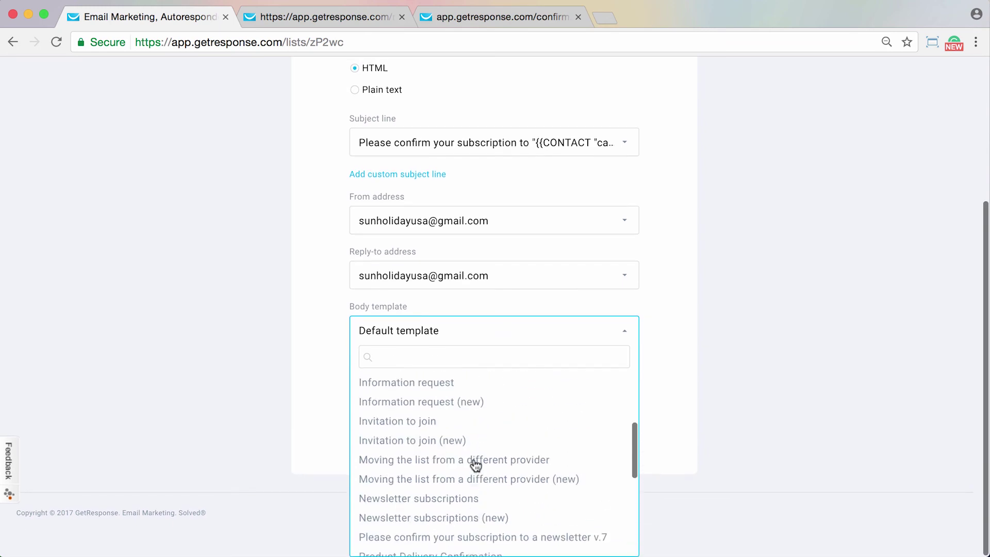
{"action": "left_click", "coordinate": [446, 441]}
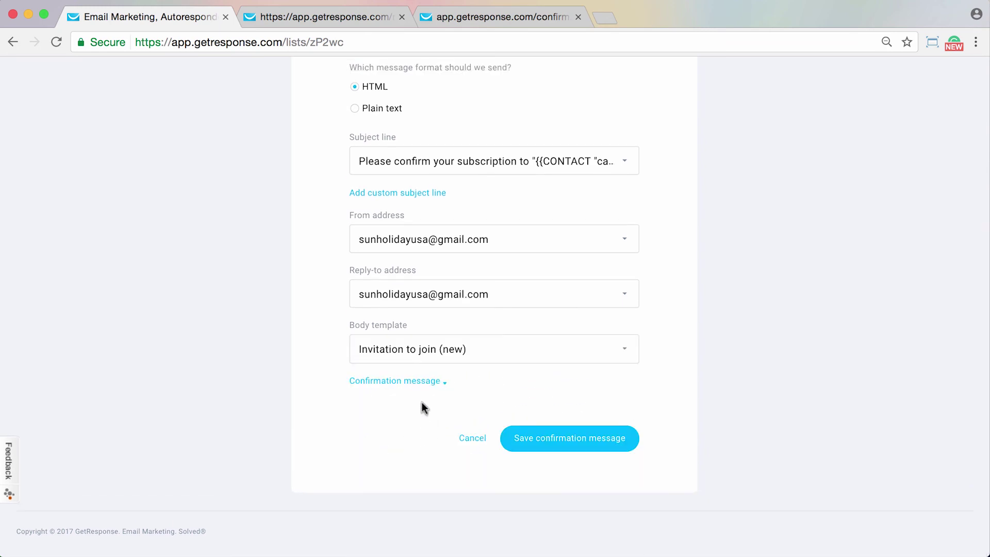
{"action": "left_click", "coordinate": [419, 381]}
{"action": "scroll", "coordinate": [634, 395], "scroll_direction": "down", "scroll_amount": 3}
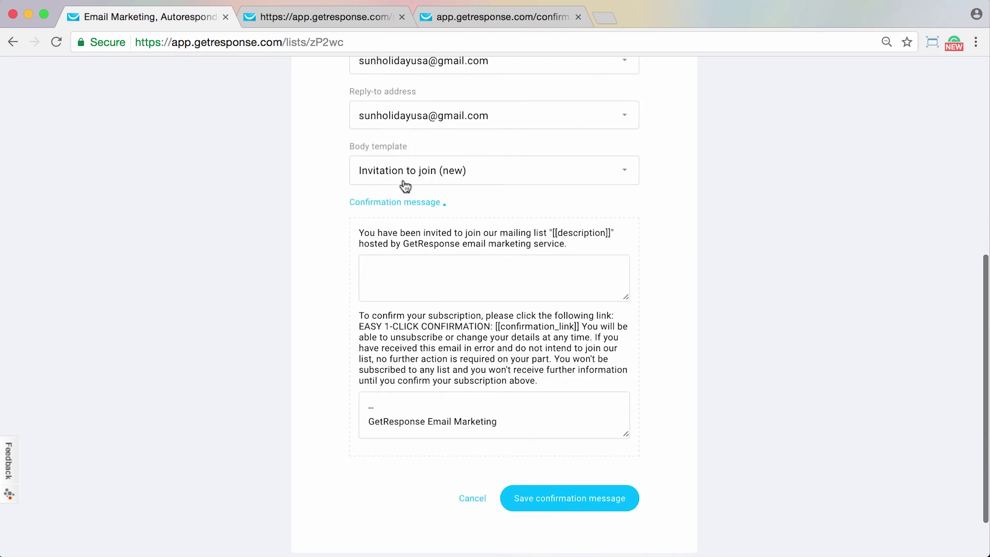
- Set the body template to "Database signup" and save the confirmation message
{"action": "left_click", "coordinate": [498, 176]}
{"action": "left_click", "coordinate": [415, 222]}
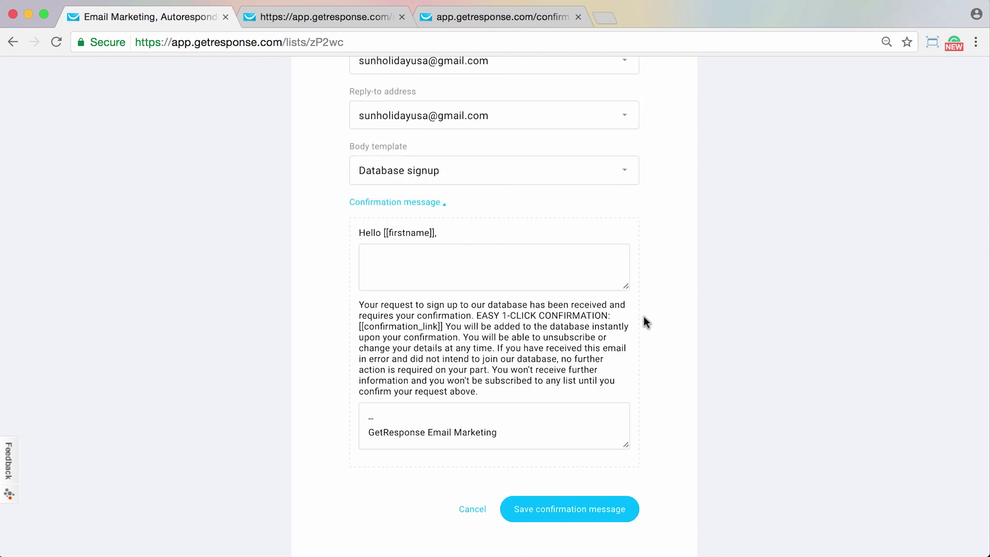
{"action": "scroll", "coordinate": [619, 464], "scroll_direction": "down", "scroll_amount": 2}
{"action": "left_click", "coordinate": [548, 440]}
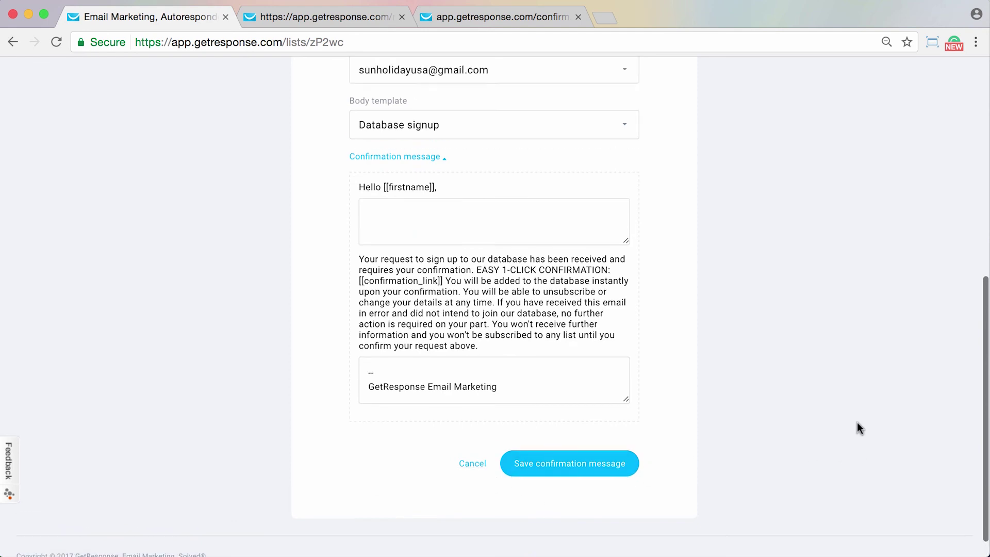
- Try to save the subscription settings with the custom URL left empty, and set the confirmation page hosting back to GetResponse
{"action": "left_click", "coordinate": [415, 218]}
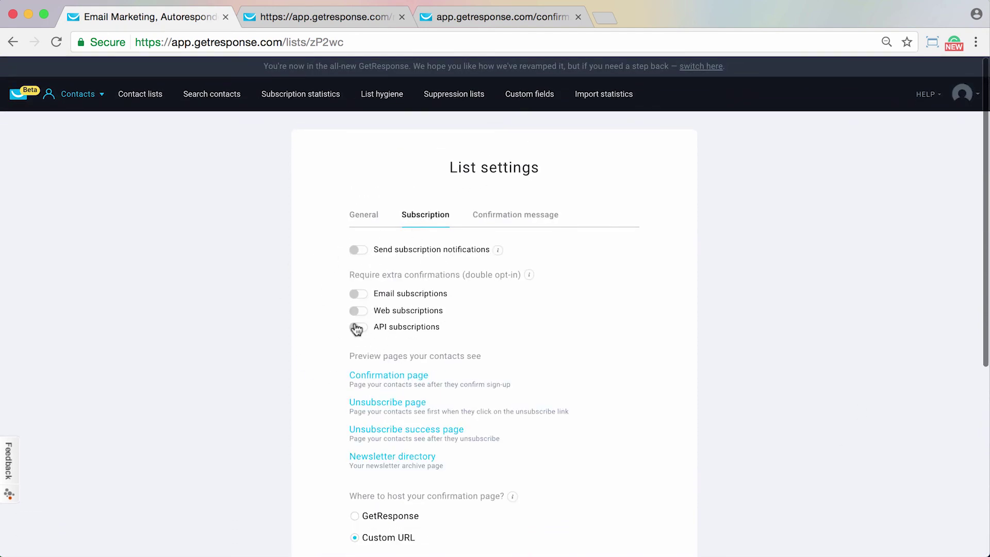
{"action": "scroll", "coordinate": [611, 377], "scroll_direction": "down", "scroll_amount": 6}
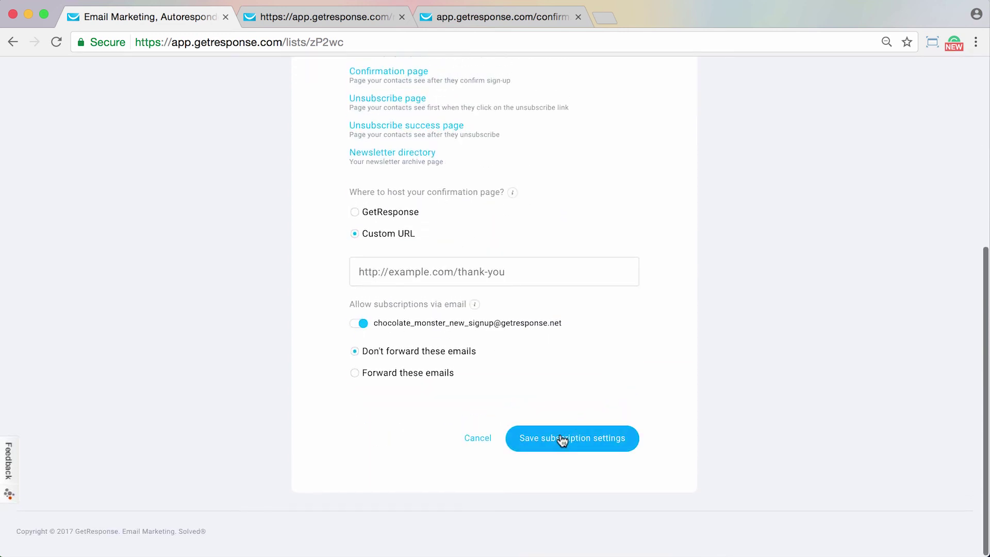
{"action": "left_click", "coordinate": [564, 438]}
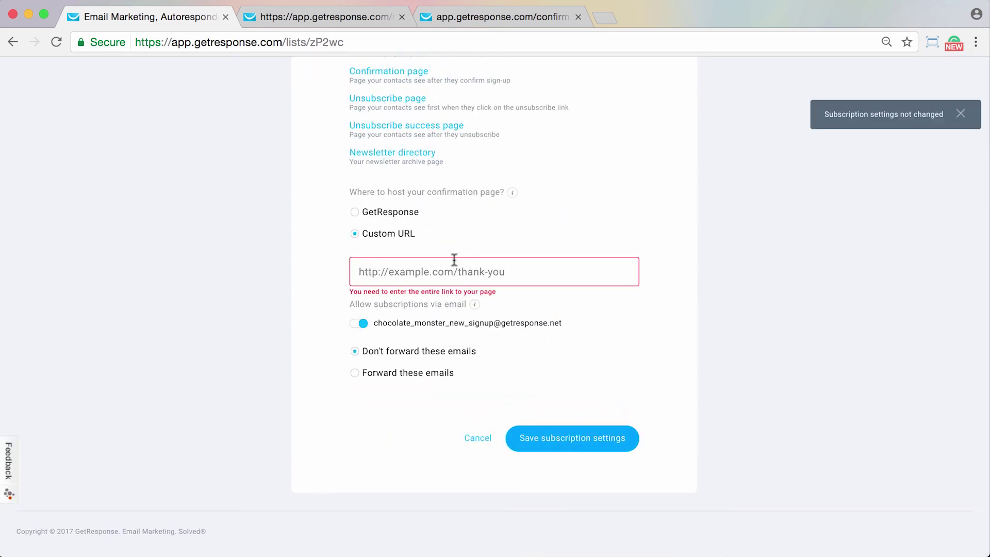
{"action": "left_click", "coordinate": [445, 272]}
{"action": "left_click", "coordinate": [390, 212]}
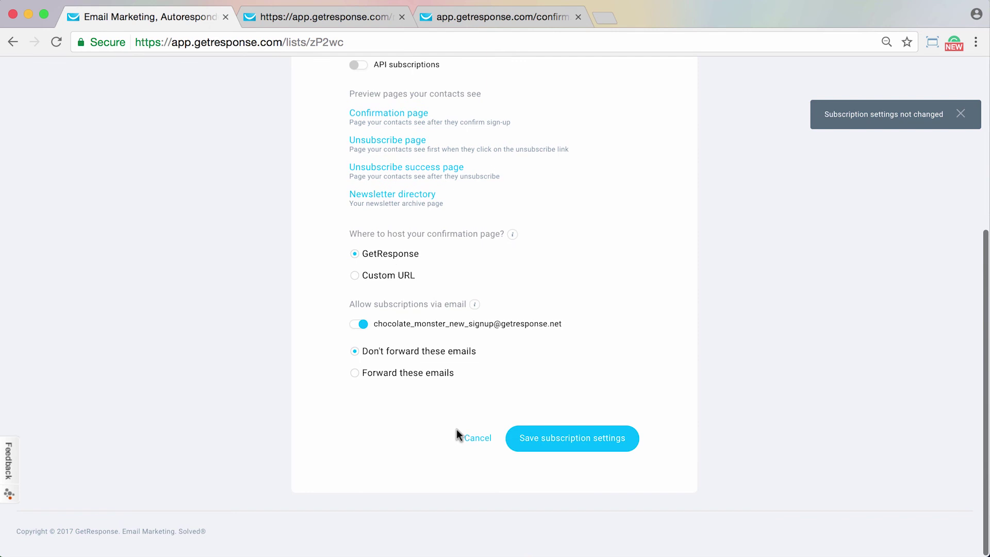
- Save the subscription settings with the confirmation page hosted by GetResponse
{"action": "left_click", "coordinate": [564, 439]}
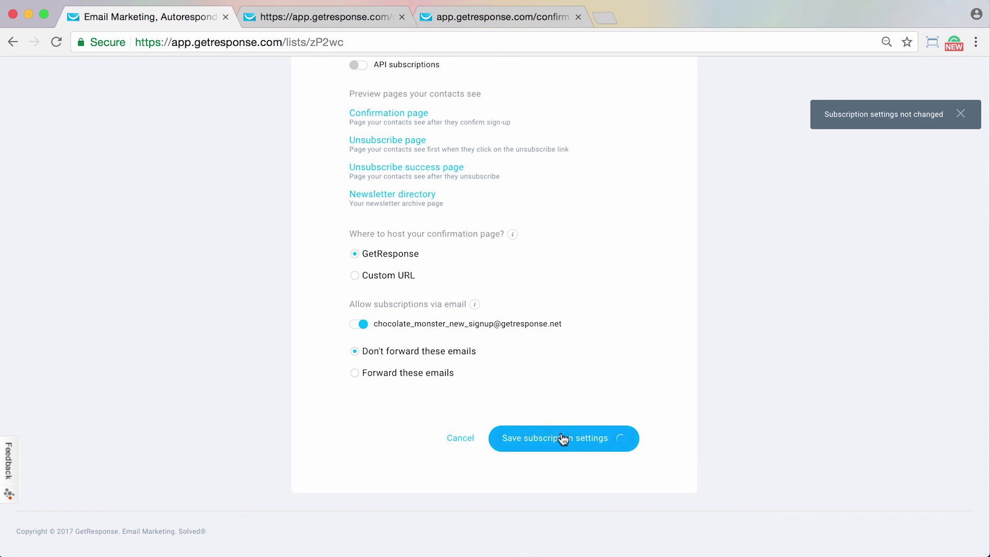
{"action": "scroll", "coordinate": [545, 355], "scroll_direction": "up", "scroll_amount": 4}
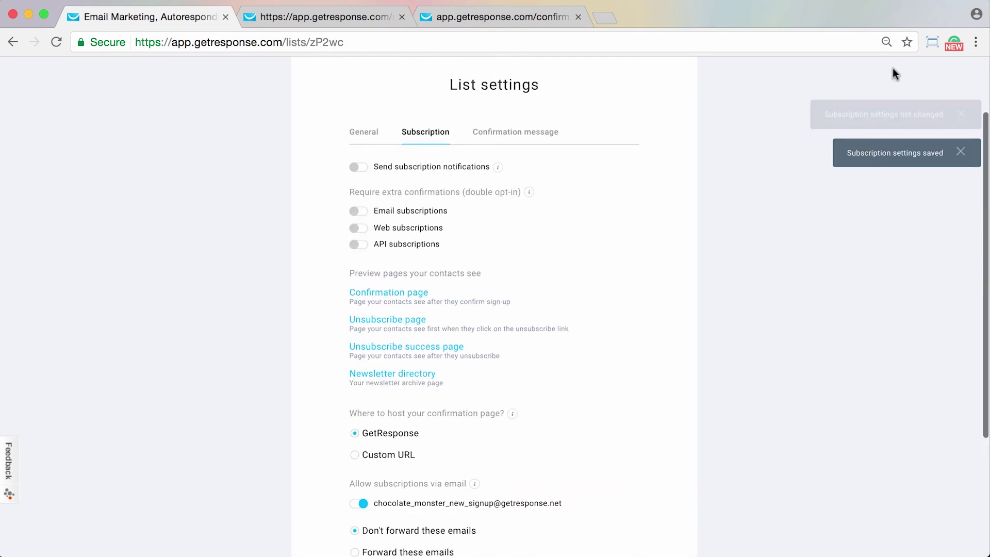
{"action": "scroll", "coordinate": [766, 215], "scroll_direction": "up", "scroll_amount": 2}
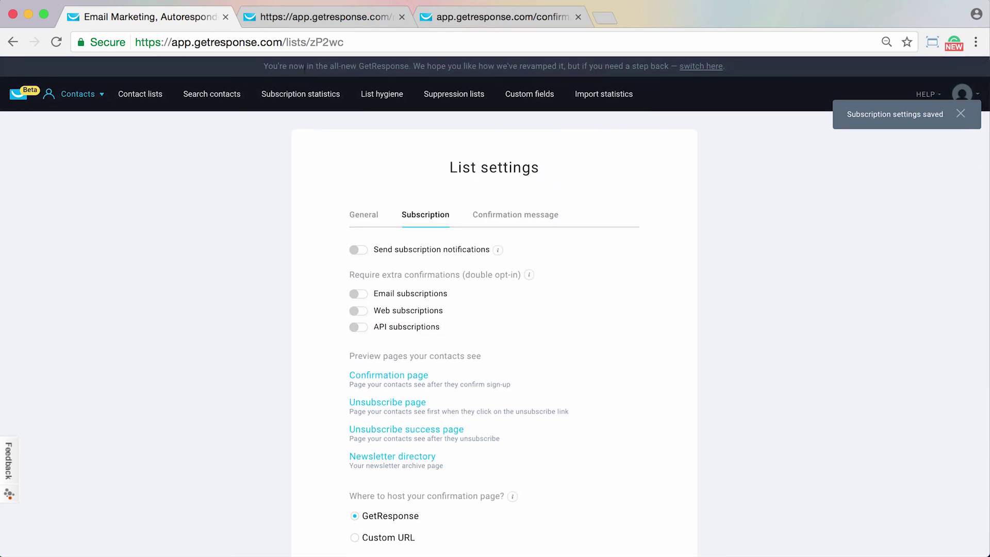
- Return to the contact lists, open the settings of the consignmentstore2 list and look through its general settings
{"action": "left_click", "coordinate": [149, 100]}
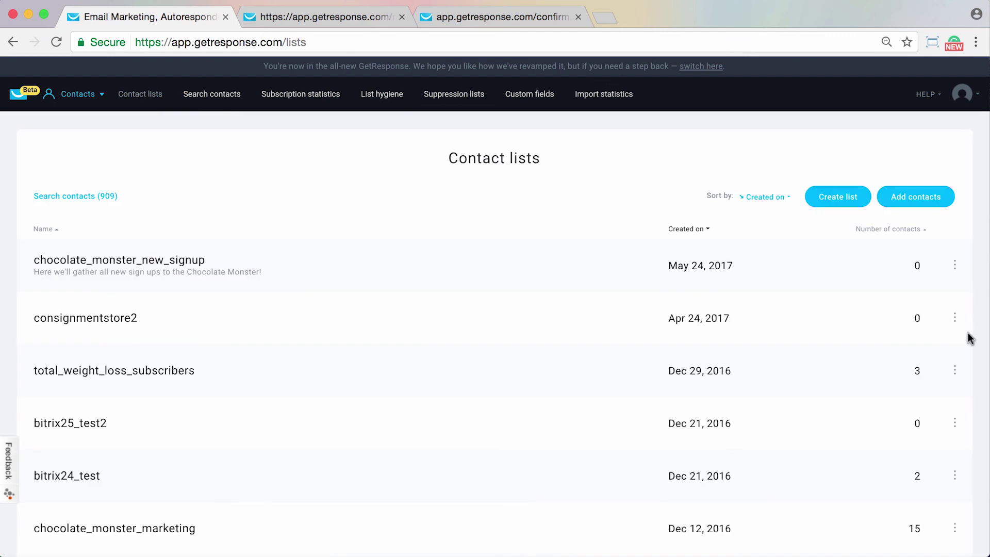
{"action": "left_click", "coordinate": [955, 318]}
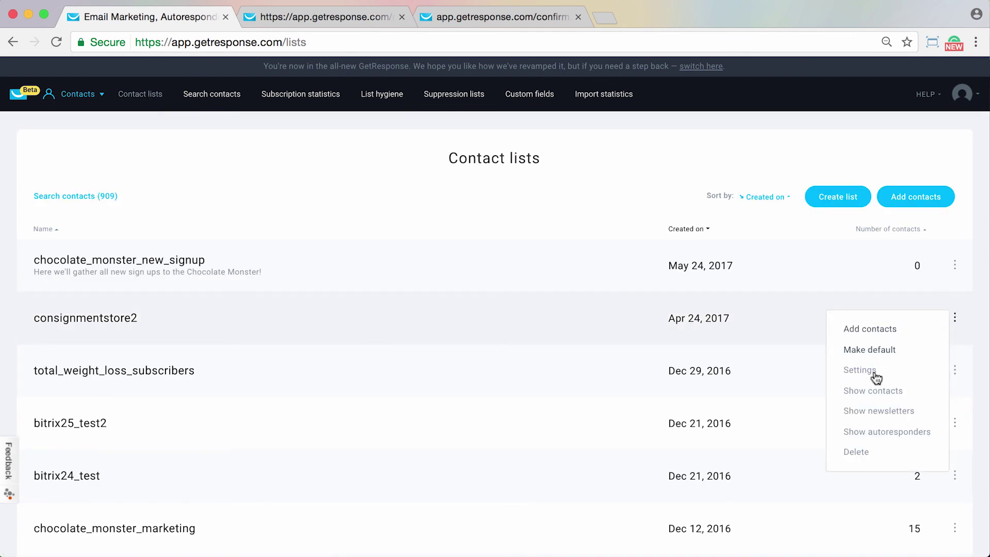
{"action": "left_click", "coordinate": [871, 372]}
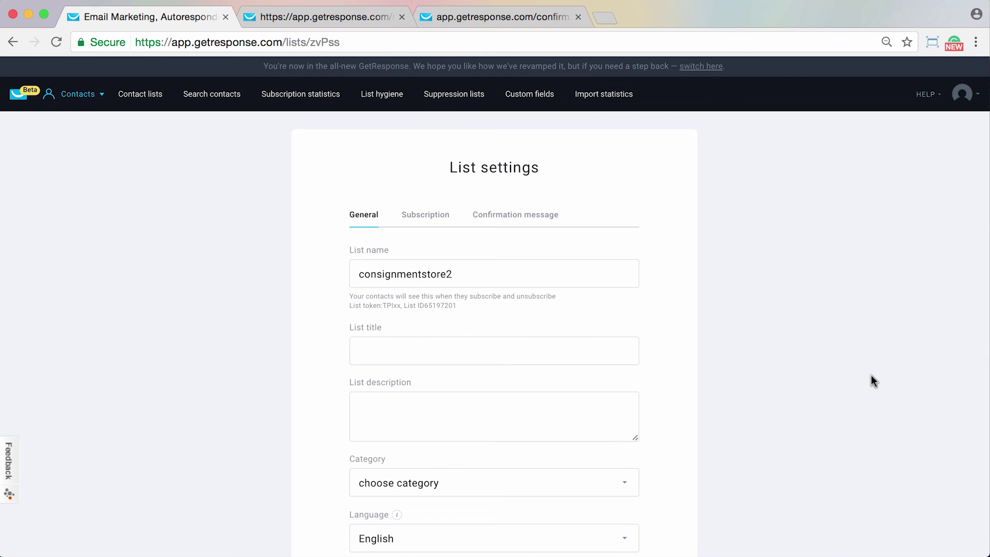
{"action": "scroll", "coordinate": [871, 375], "scroll_direction": "down", "scroll_amount": 8}
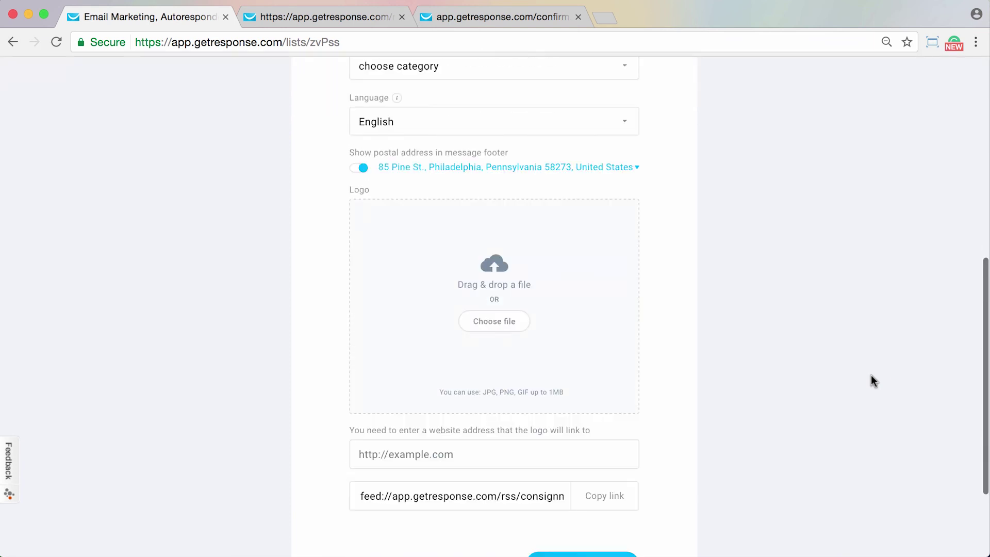